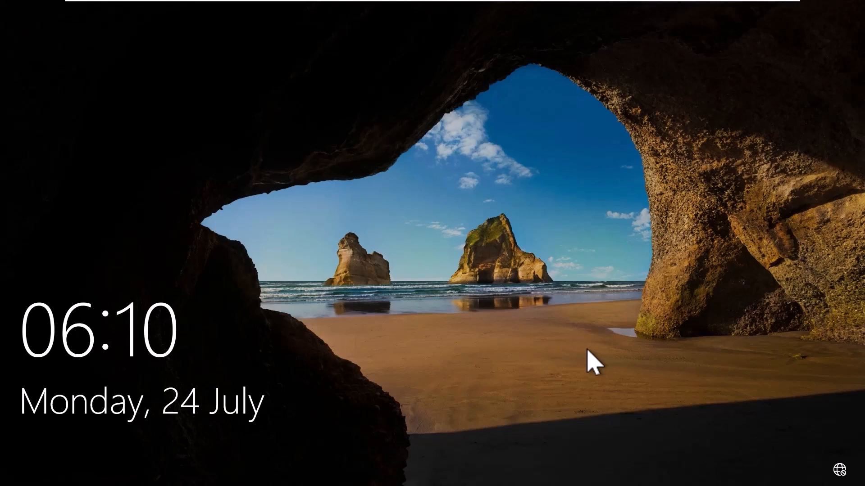
Sign in to Windows as Administrator with the account password to reach the desktop.
click(512, 228)
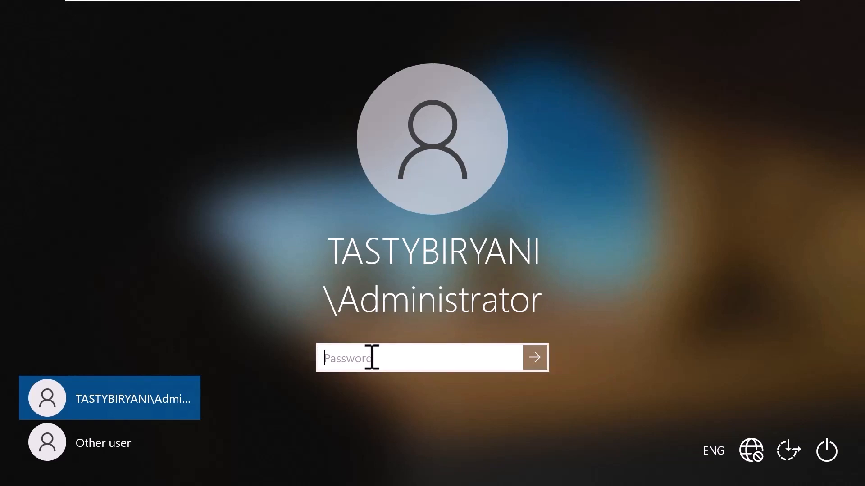
text(********)
key(Return)
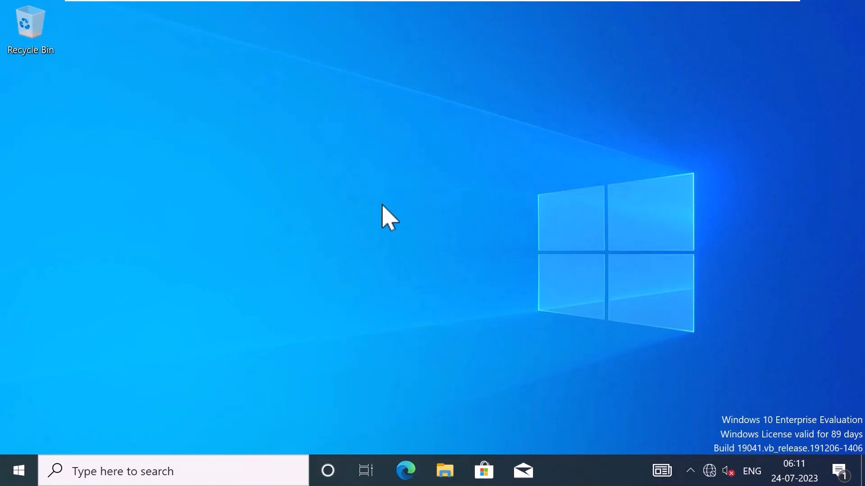
Launch lusrmgr.msc from Run and open the Administrators group's properties under Groups.
right_click(19, 470)
click(120, 393)
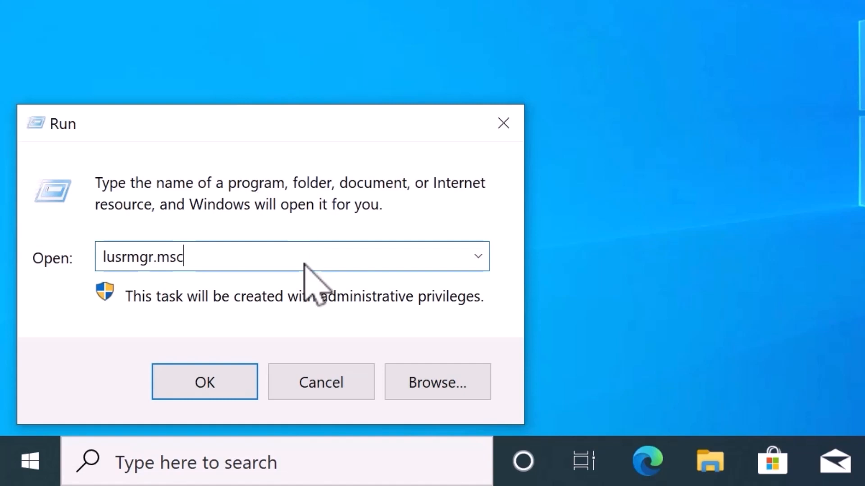
click(212, 383)
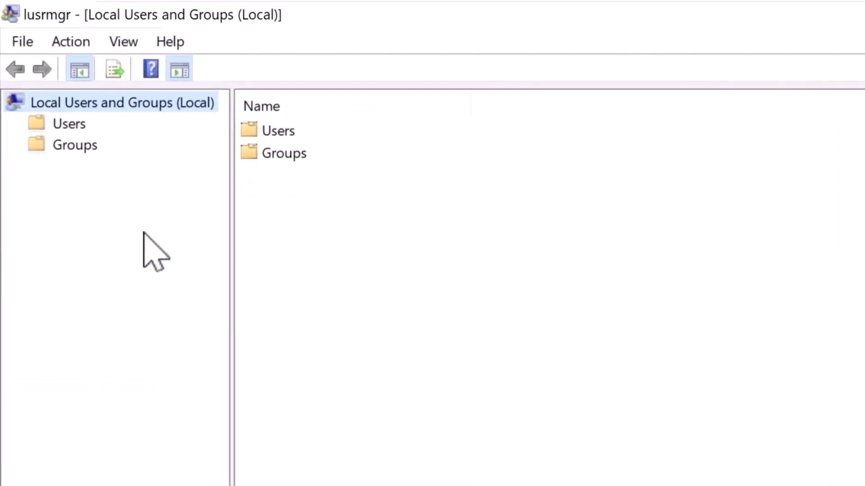
click(51, 97)
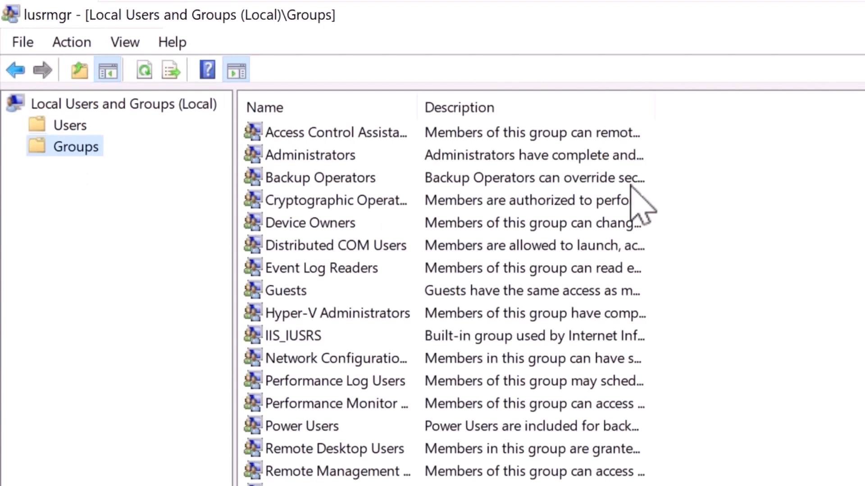
double_click(384, 158)
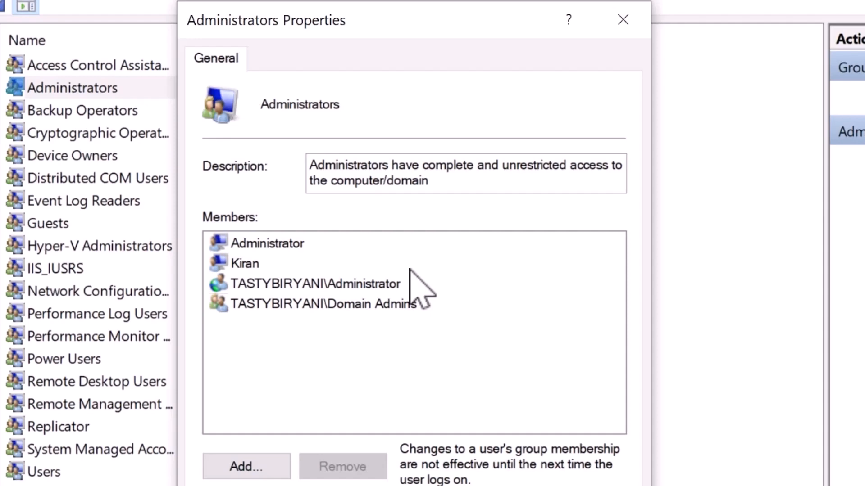
Review the four Administrators members: two local users, the domain Administrator and Domain Admins.
click(285, 244)
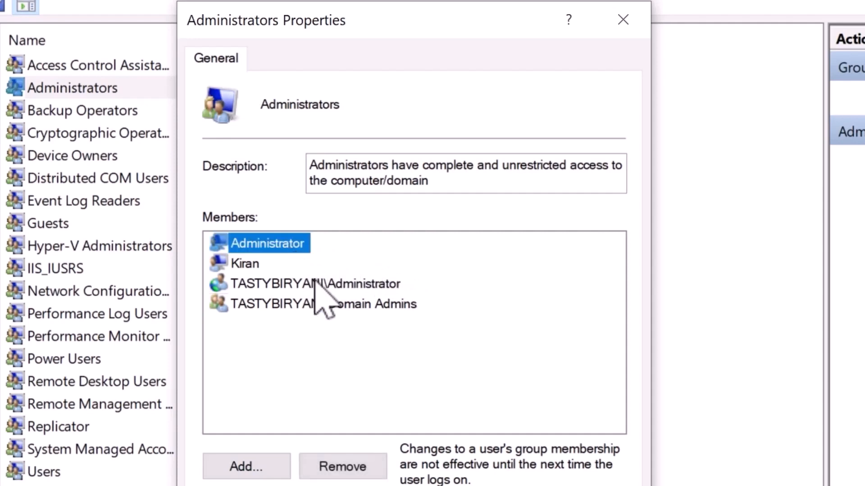
click(250, 265)
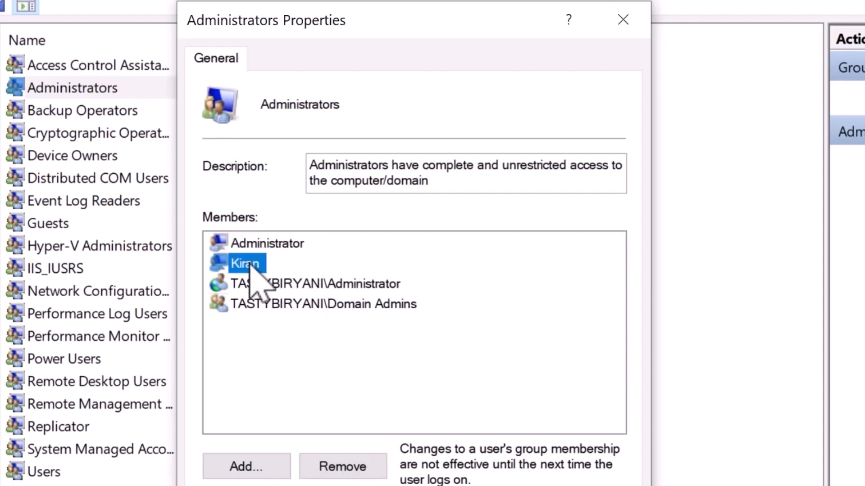
click(396, 285)
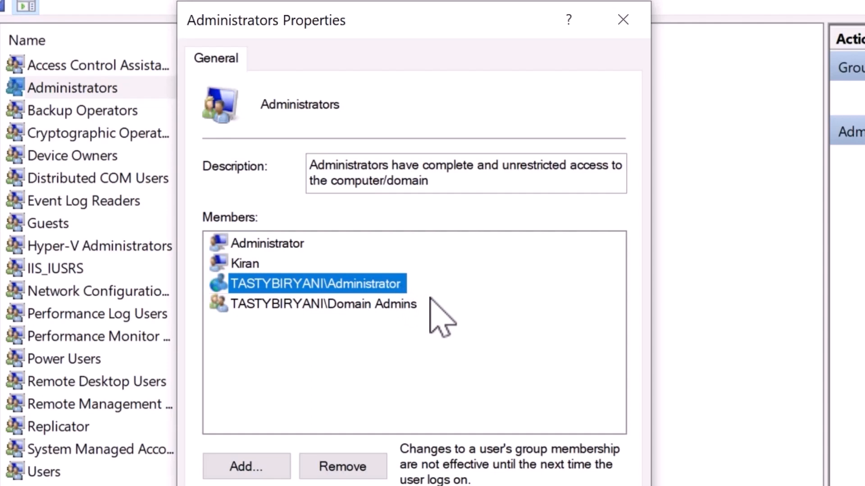
click(382, 306)
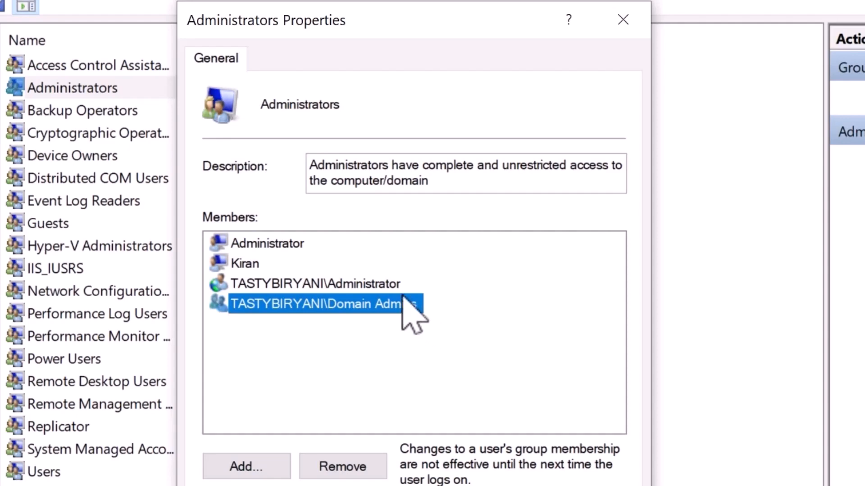
click(384, 285)
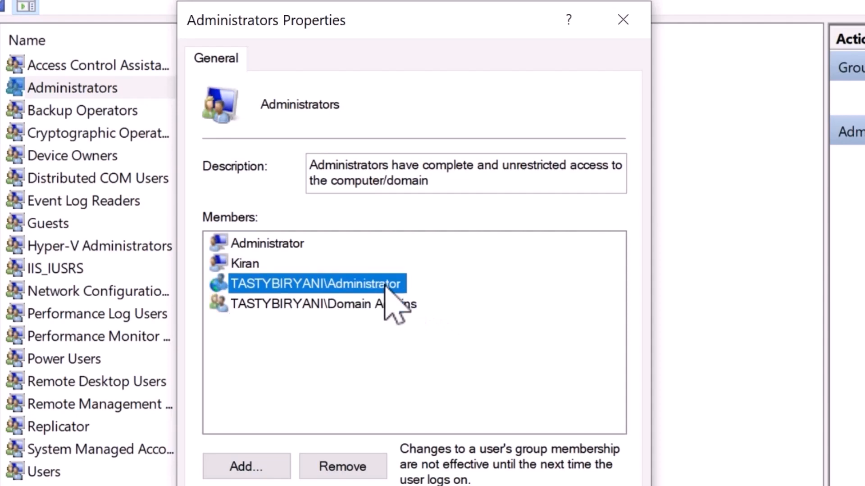
click(514, 347)
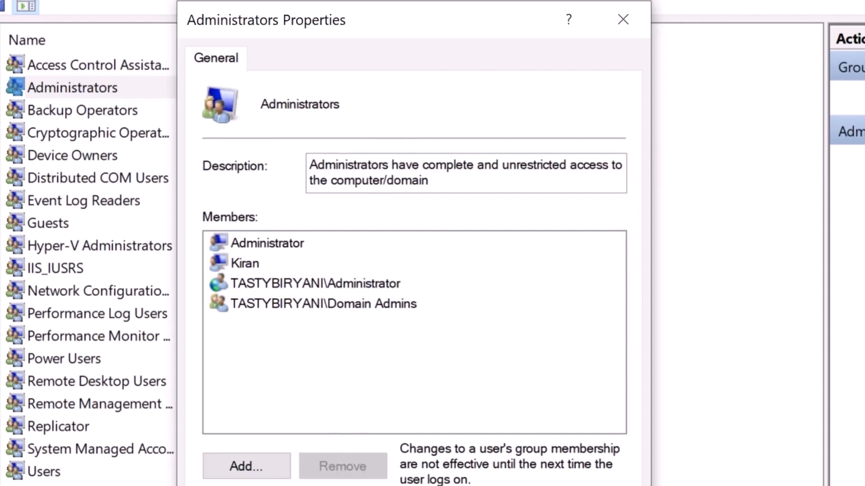
Close Administrators unchanged and inspect the Users group's members, including Domain Users.
click(422, 430)
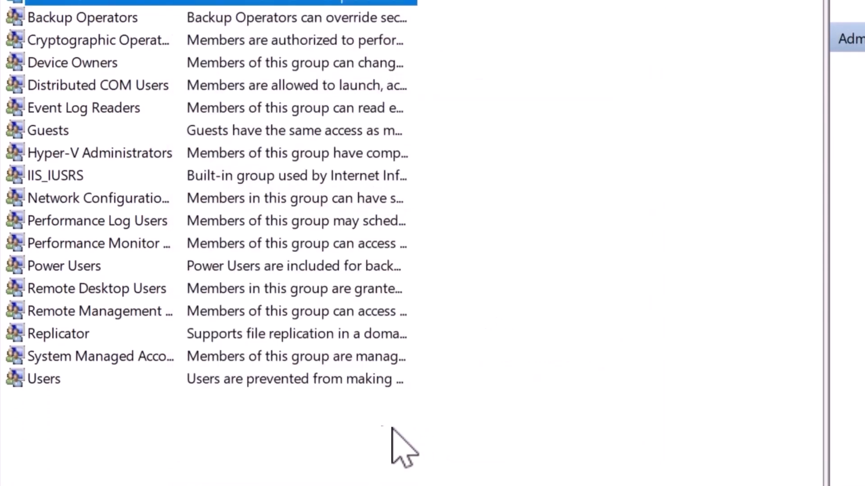
click(68, 391)
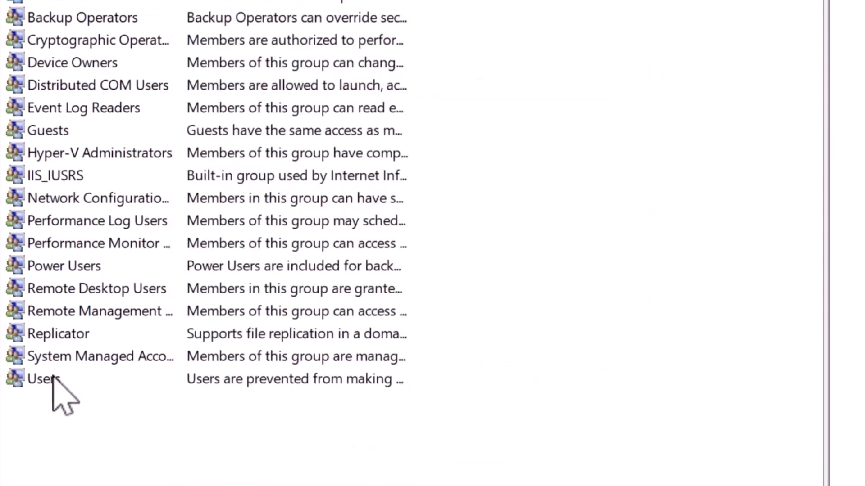
double_click(54, 380)
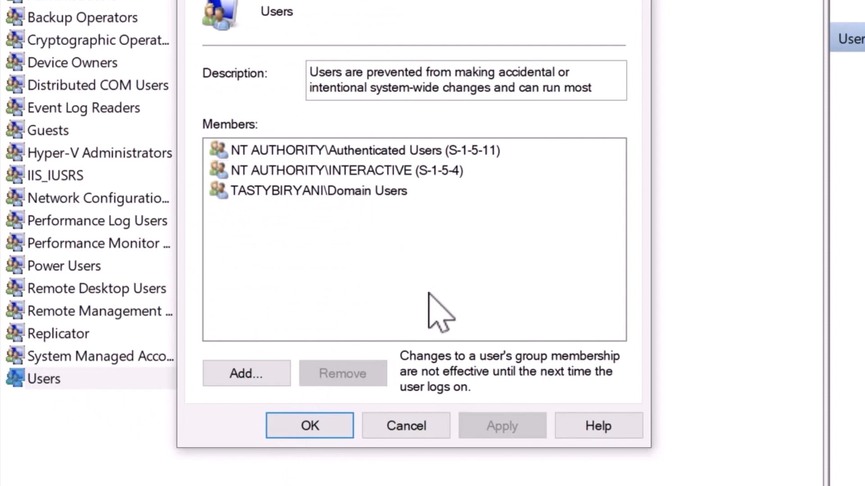
click(396, 192)
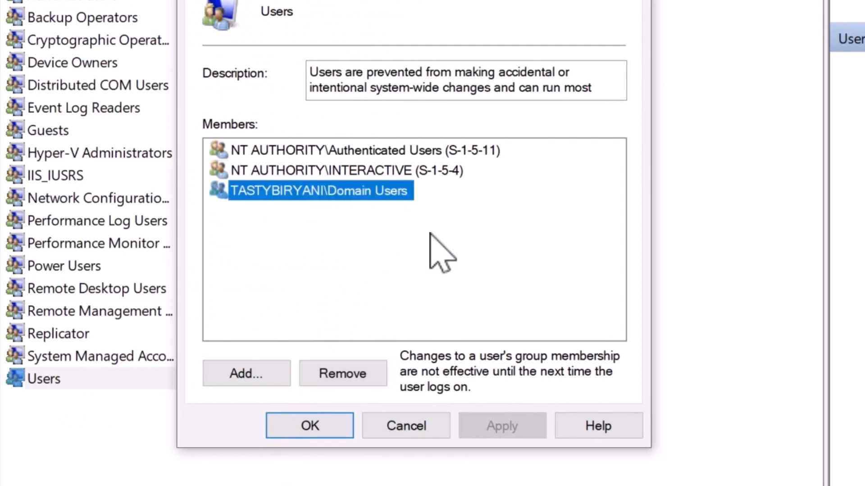
click(419, 425)
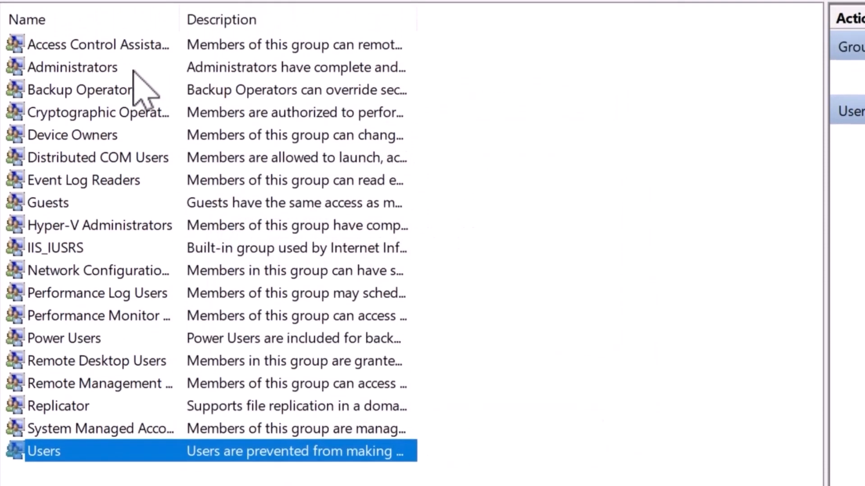
Reopen Administrators, start adding a member, and look at WORKSTATION01 as a search location without changing it.
double_click(111, 70)
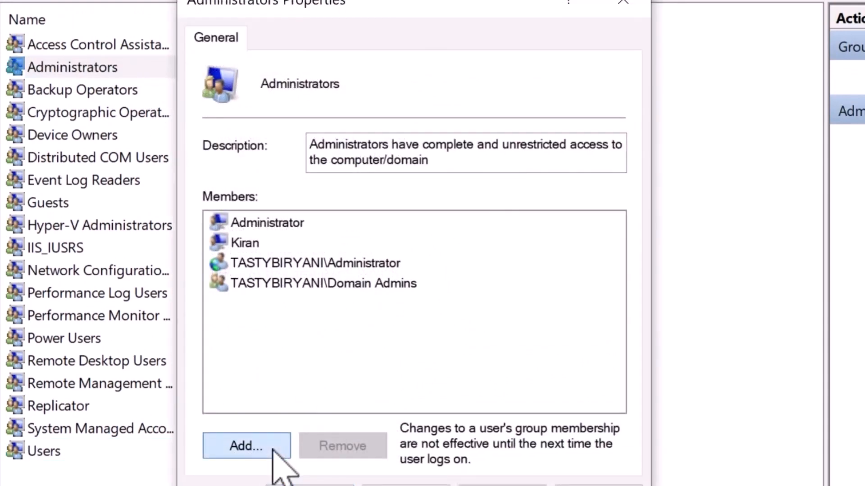
click(246, 446)
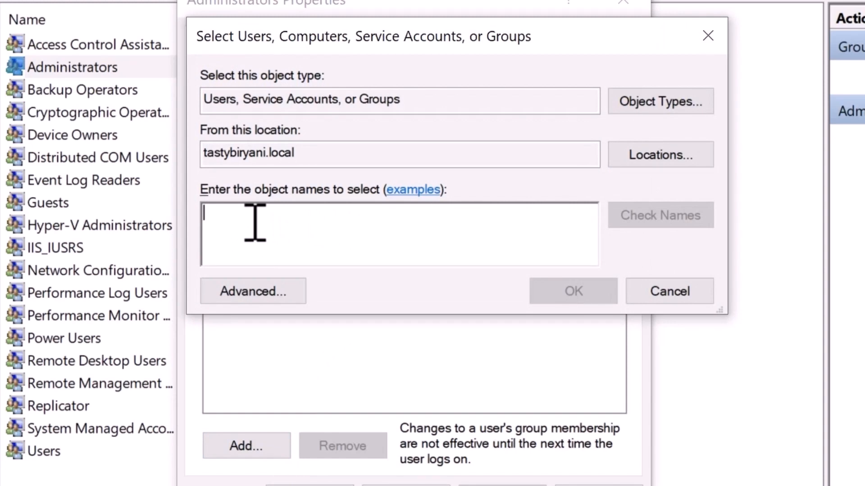
click(694, 155)
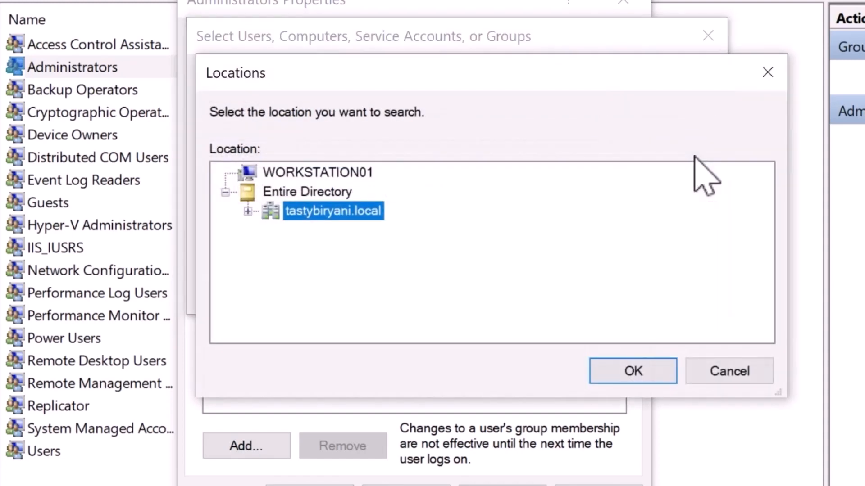
click(362, 173)
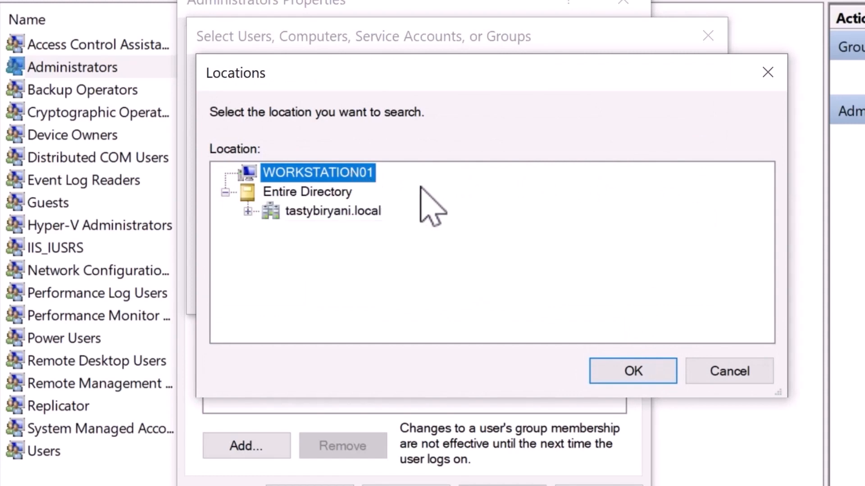
click(732, 369)
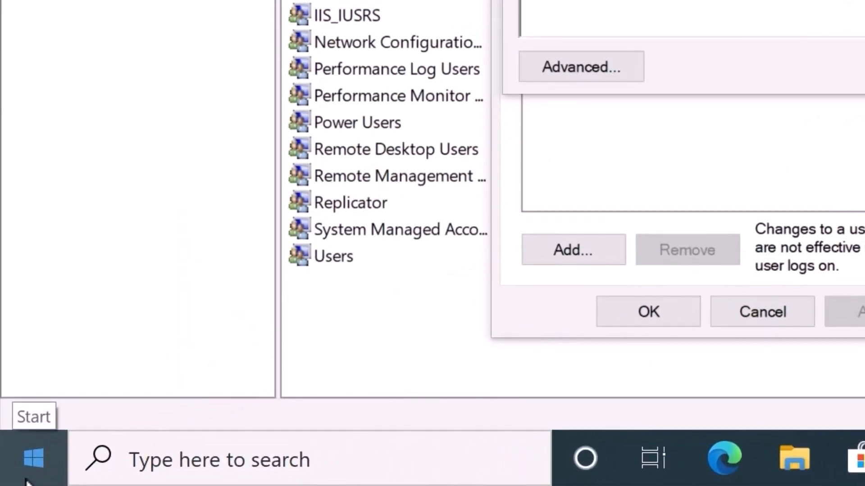
Launch an elevated Command Prompt by running cmd from the Run box.
right_click(18, 472)
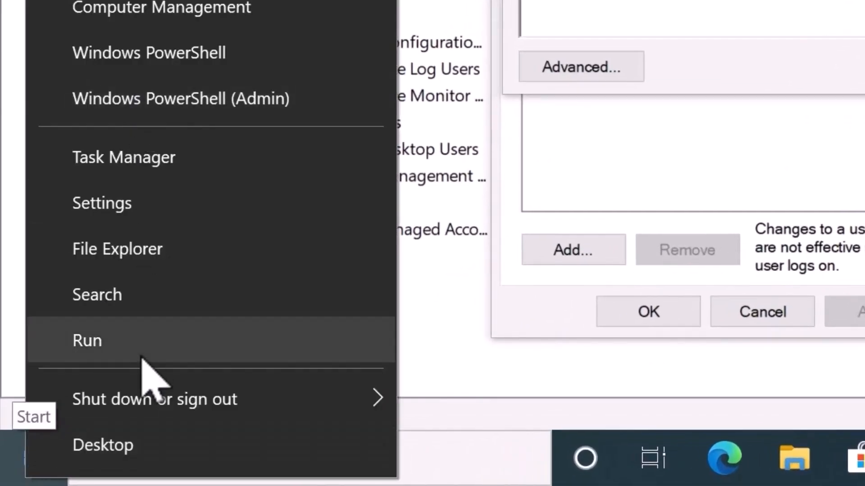
click(140, 356)
text(cmd)
key(Return)
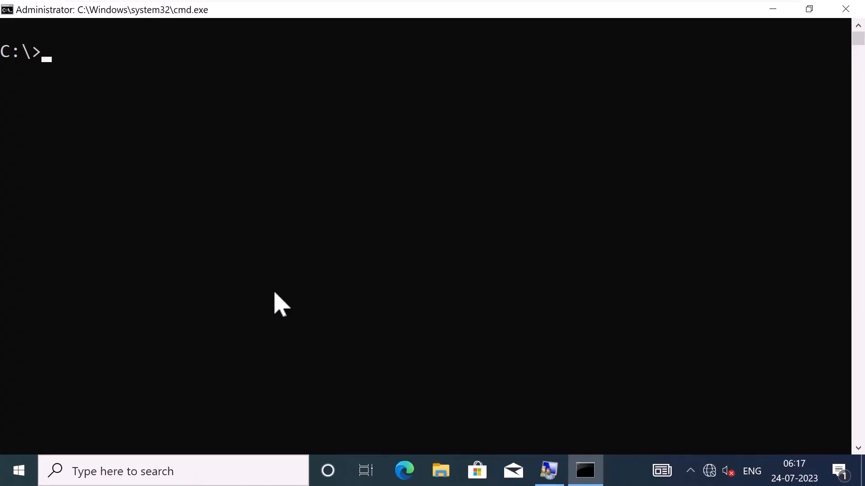
Run 'net localgroup administrators' and highlight the four listed members.
text(net localgroup )
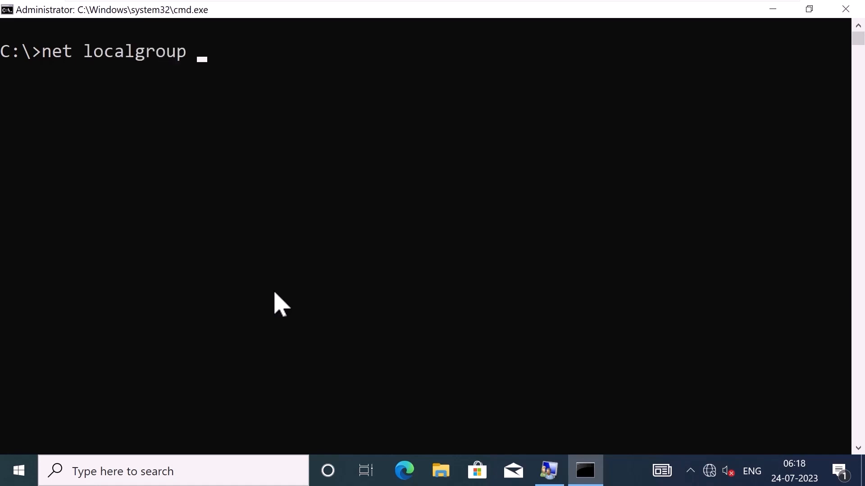
text(administrators)
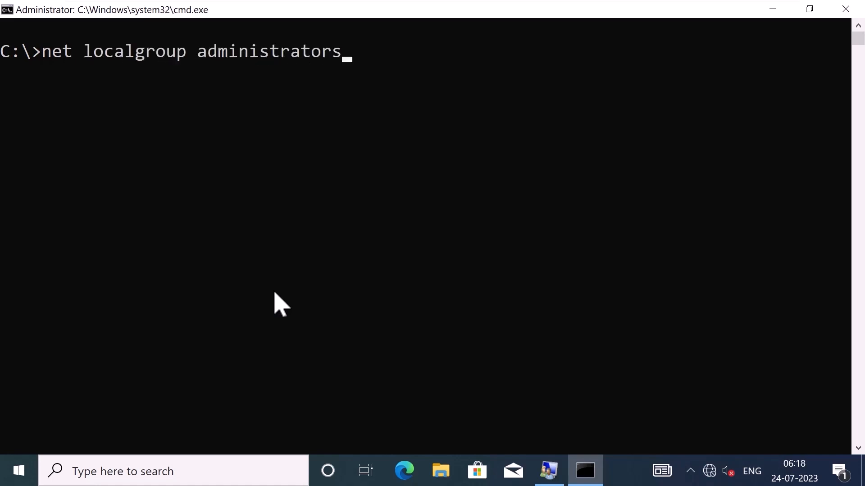
key(Return)
click(5, 228)
drag(29, 243, 275, 301)
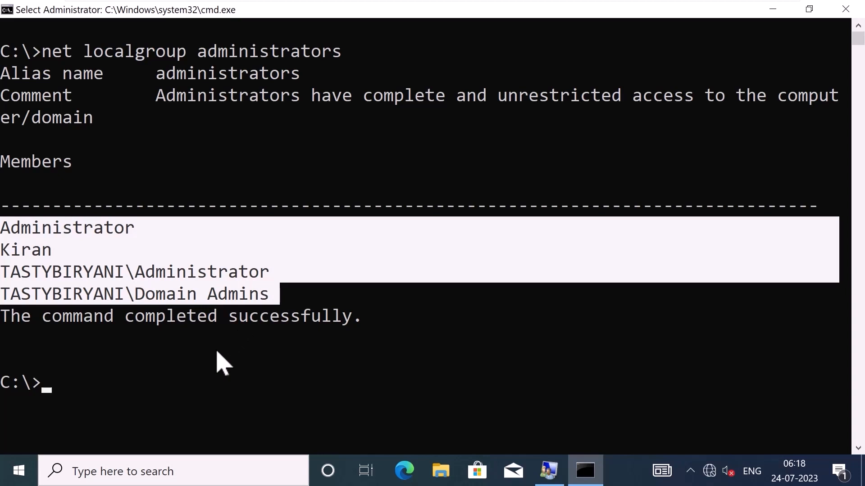
Start PowerShell in the console and clear the screen with cls.
text(PowerShell)
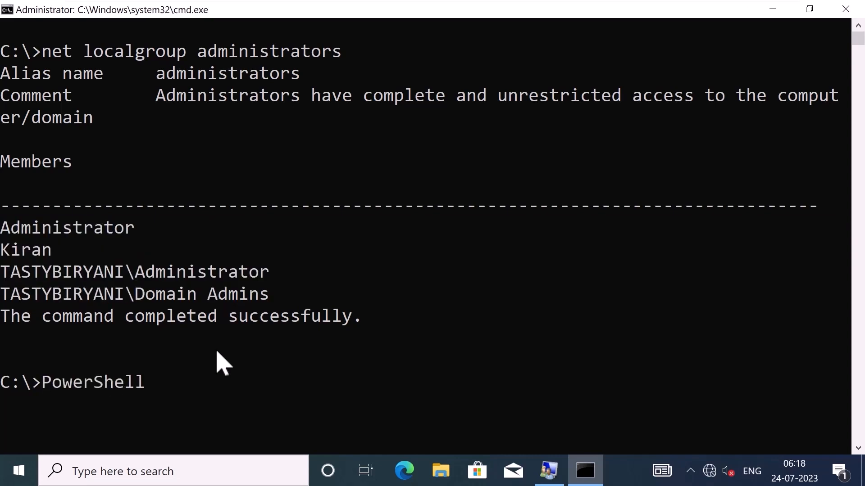
key(Return)
text(cls)
key(Return)
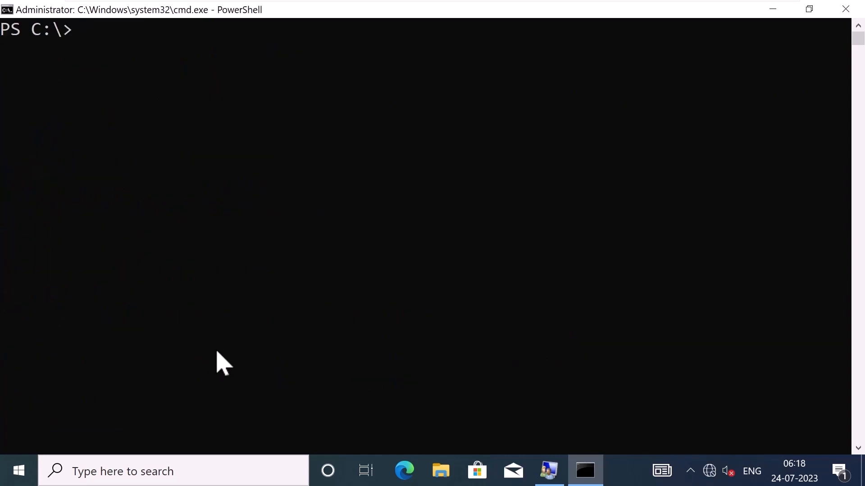
Run 'Get-LocalGroupMember administrators' and highlight the resulting member table.
text(Get-L)
text(oca)
key(BackSpace)
text(calGroup)
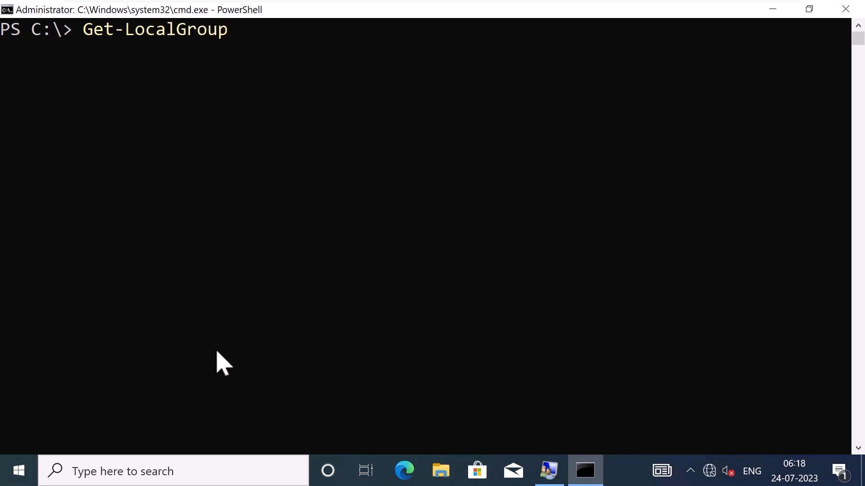
text(Member administr)
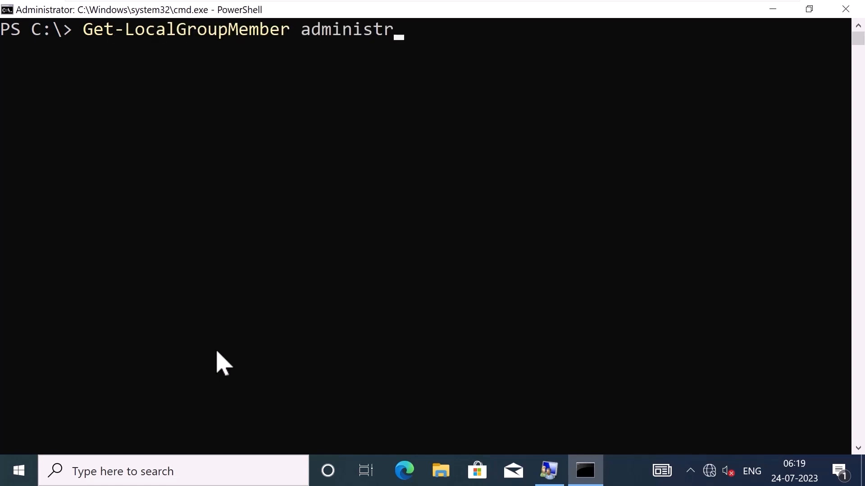
text(ators)
key(Return)
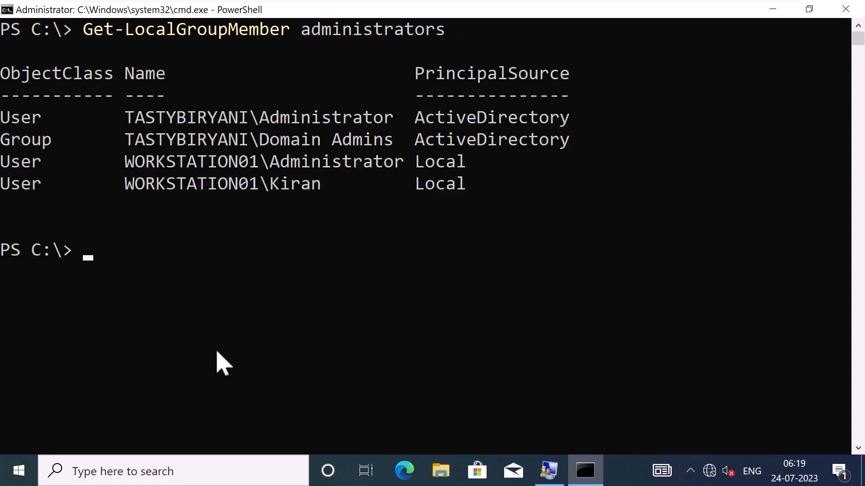
drag(3, 73, 518, 187)
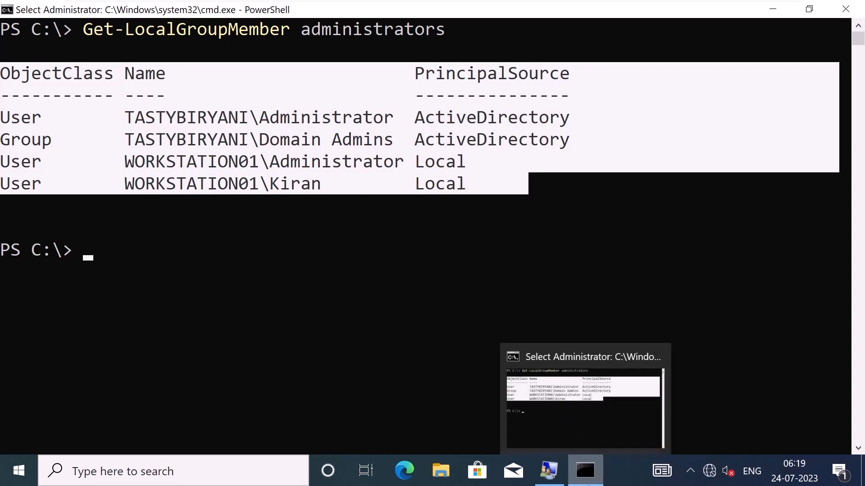
Add the checked name HelpDesk (TASTYBIRYANI\HelpDesk) to Administrators, apply, and close the properties.
click(549, 471)
double_click(229, 87)
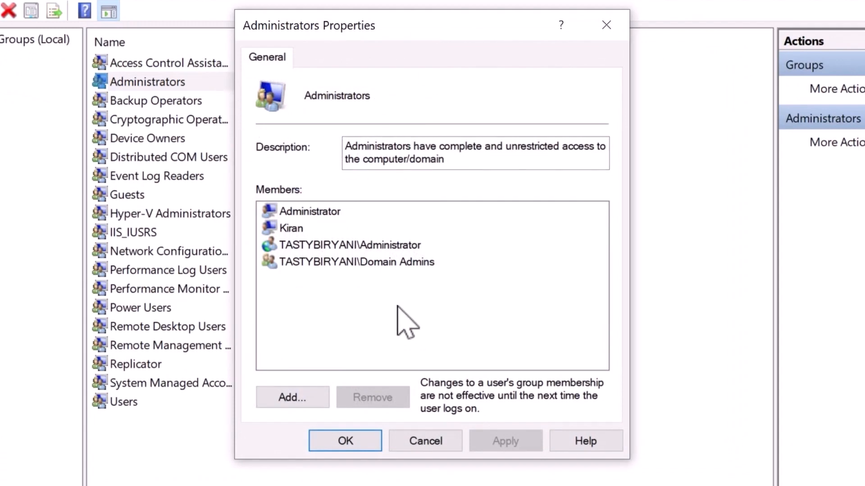
click(324, 398)
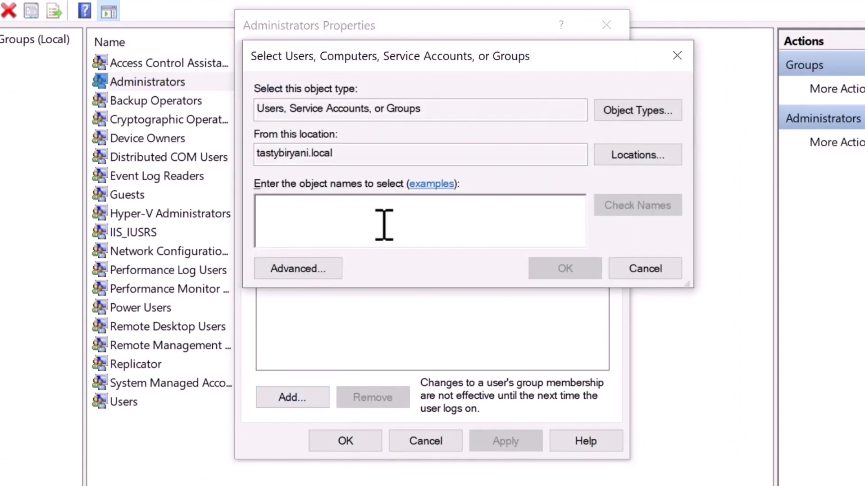
text(HelpDe)
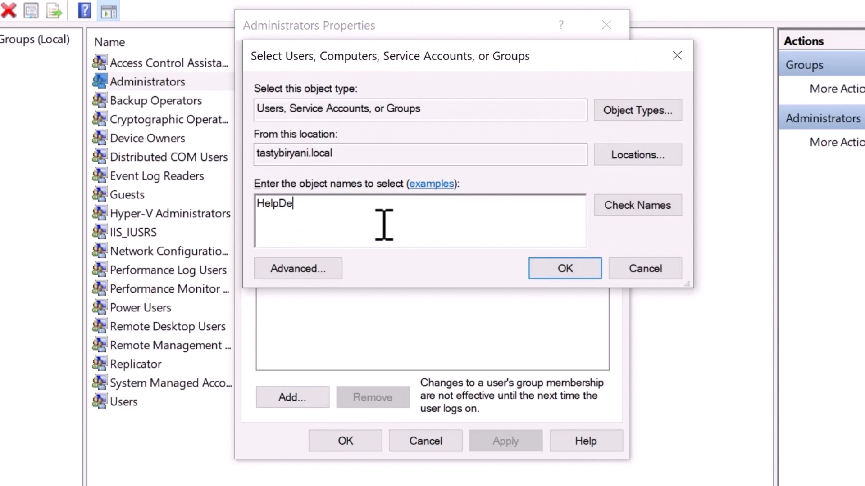
text(sk)
click(637, 205)
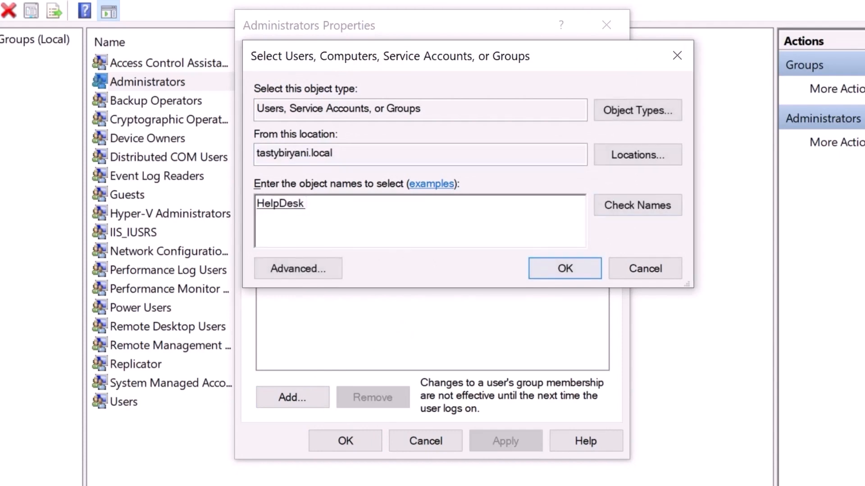
key(Return)
click(342, 278)
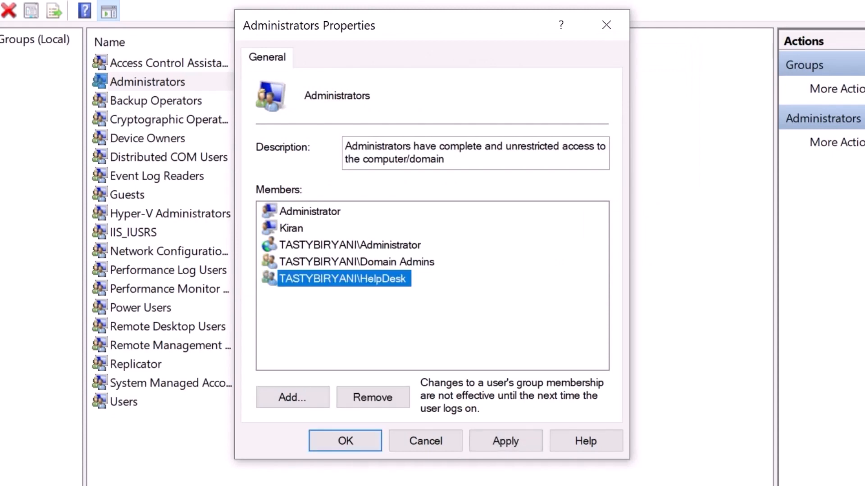
click(505, 441)
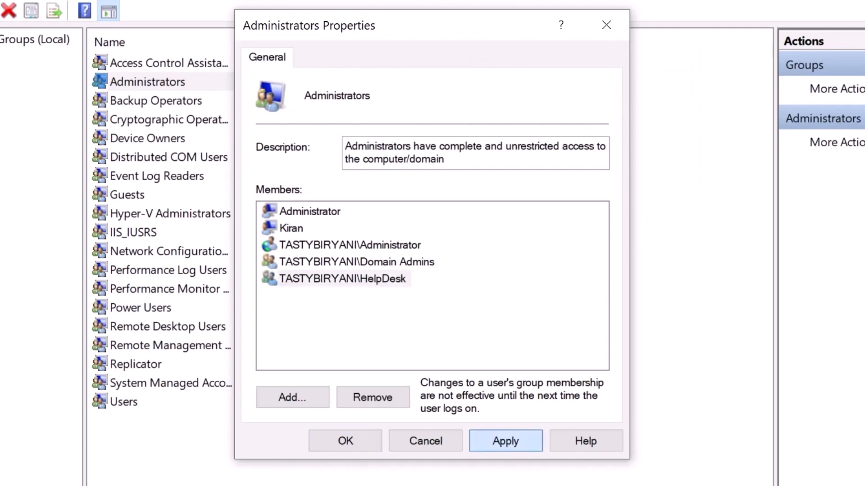
click(345, 441)
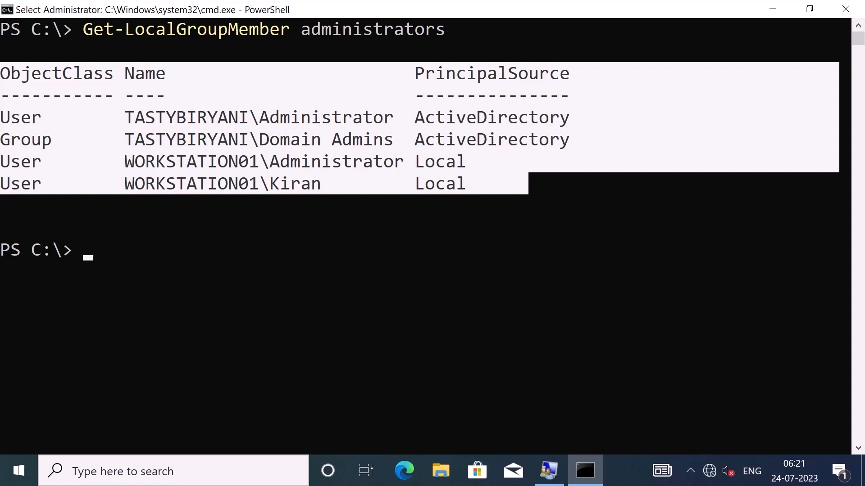
Type 'Add-LocalGroupMember -Group Administrators' at the PowerShell prompt.
text(Add-)
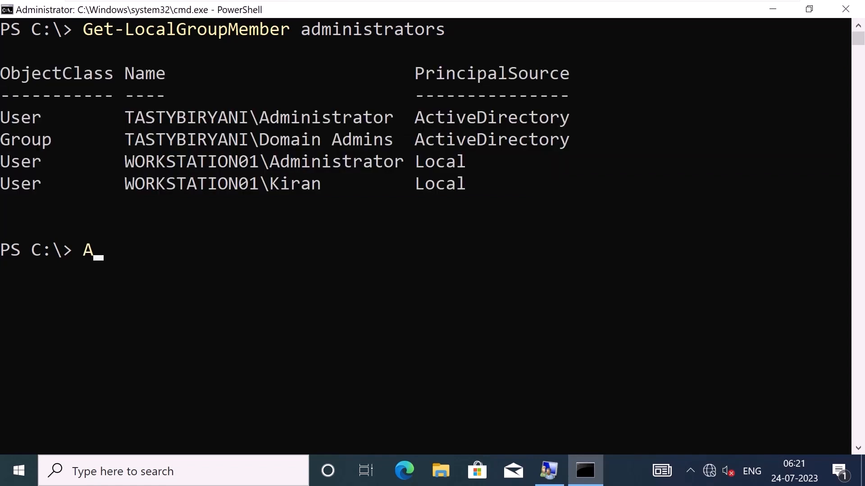
text(calGroupMe)
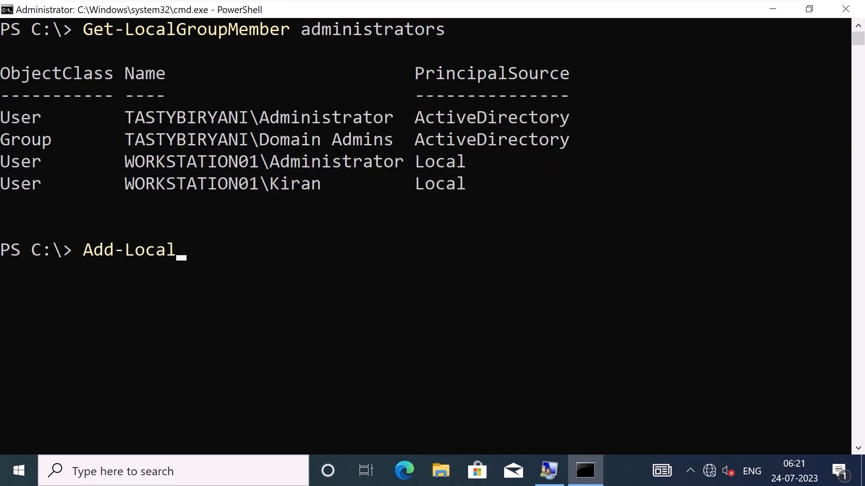
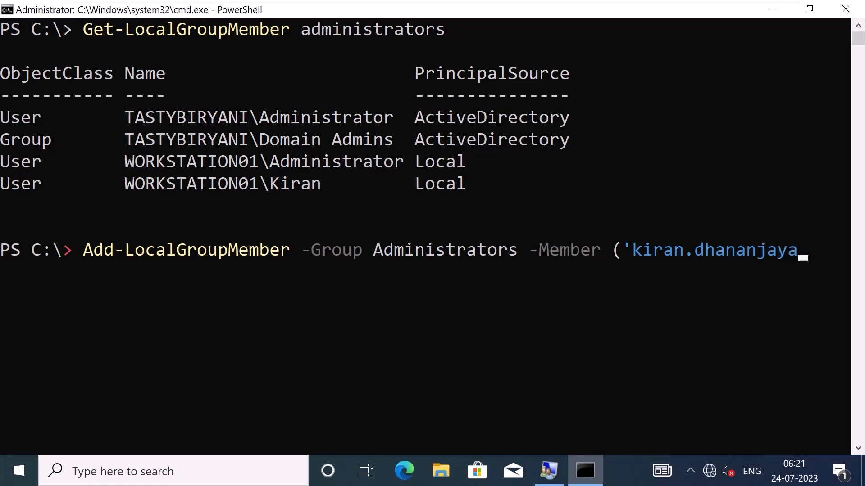
Finish and run Add-LocalGroupMember adding the domain user and TASTYBIRYANI\HelpDesk to Administrators.
text(@tas)
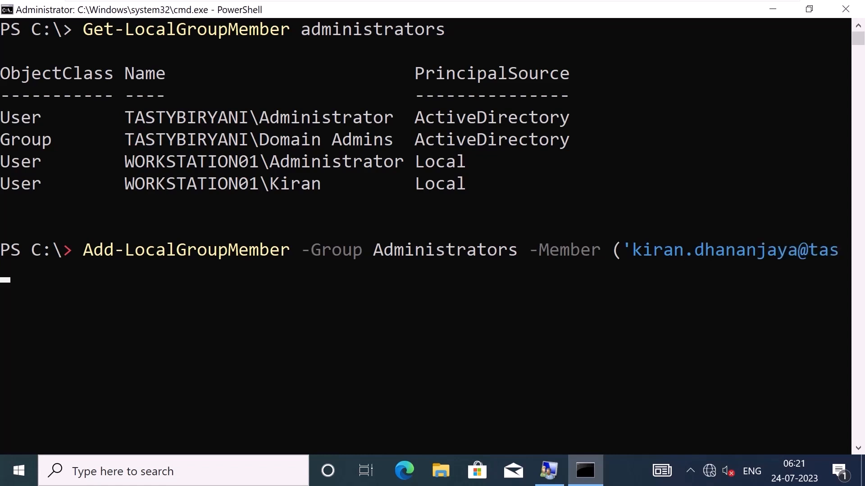
text(tybiryani.local)
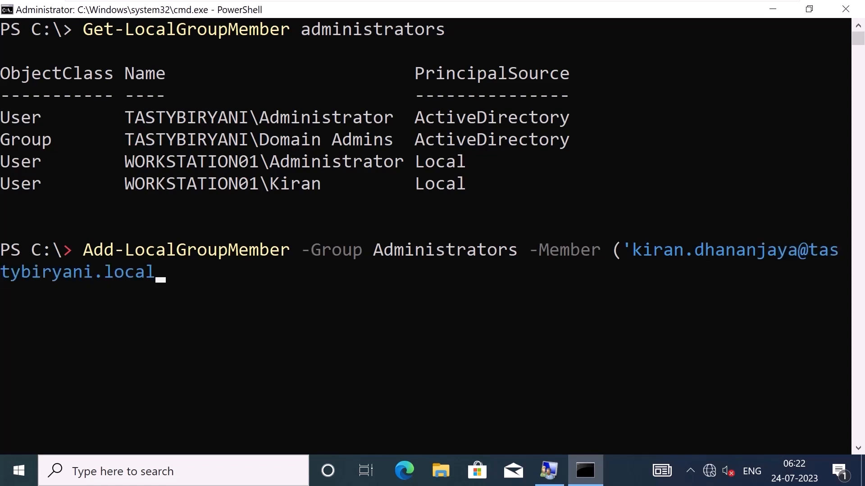
text(','TASTYBIRYANI)
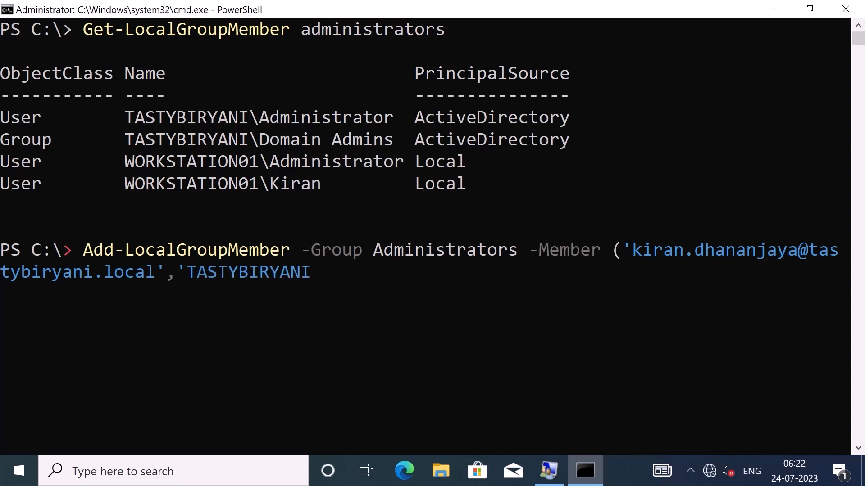
text(\HelpDesk'))
key(Return)
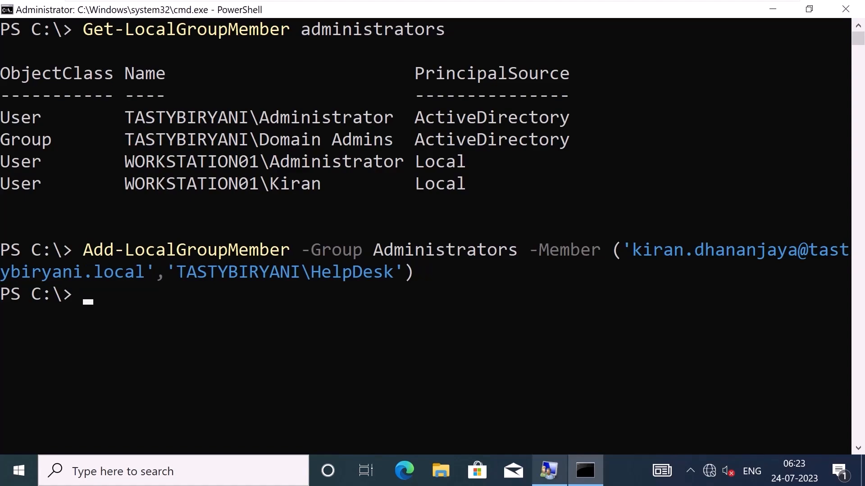
click(549, 471)
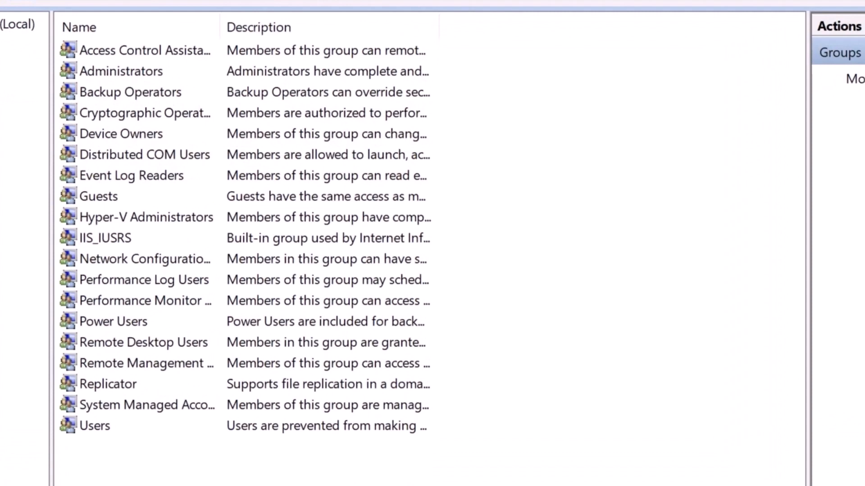
Remove TASTYBIRYANI\HelpDesk and the domain user from the Administrators group's members, then apply.
double_click(207, 105)
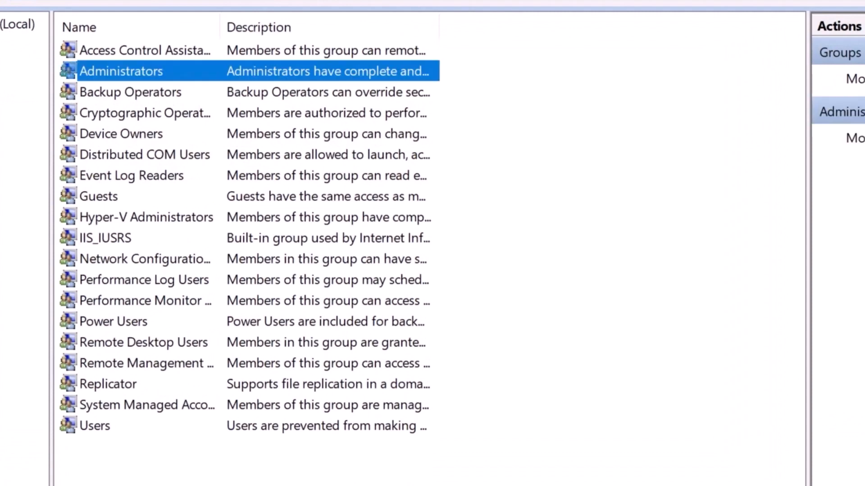
click(333, 285)
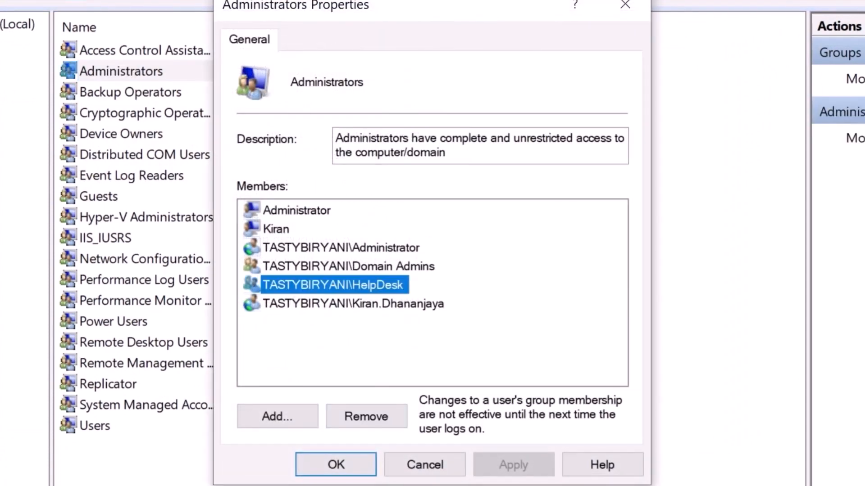
click(366, 417)
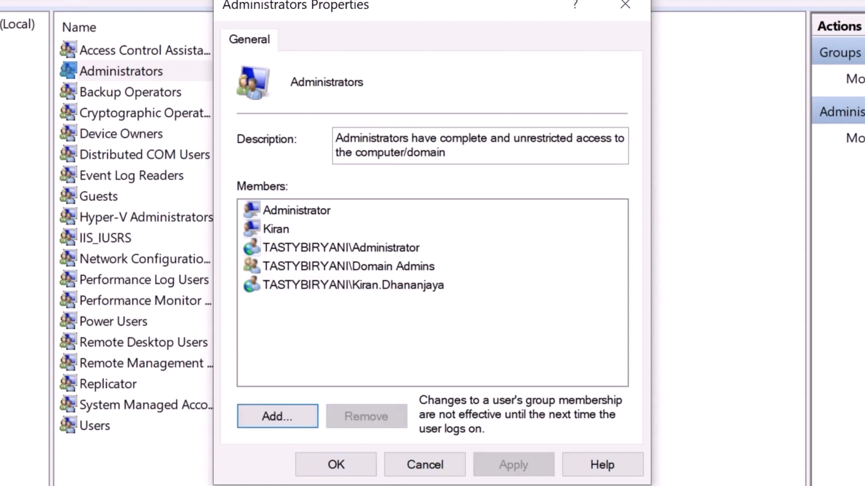
click(353, 285)
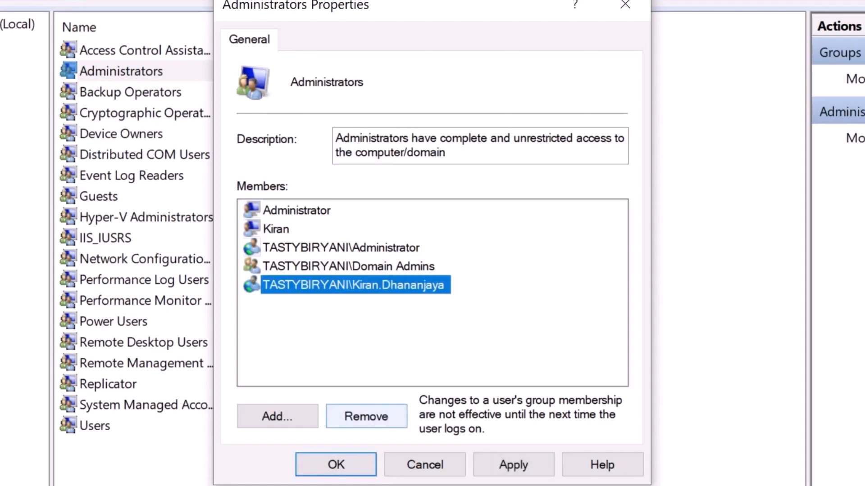
click(366, 417)
key(alt+a)
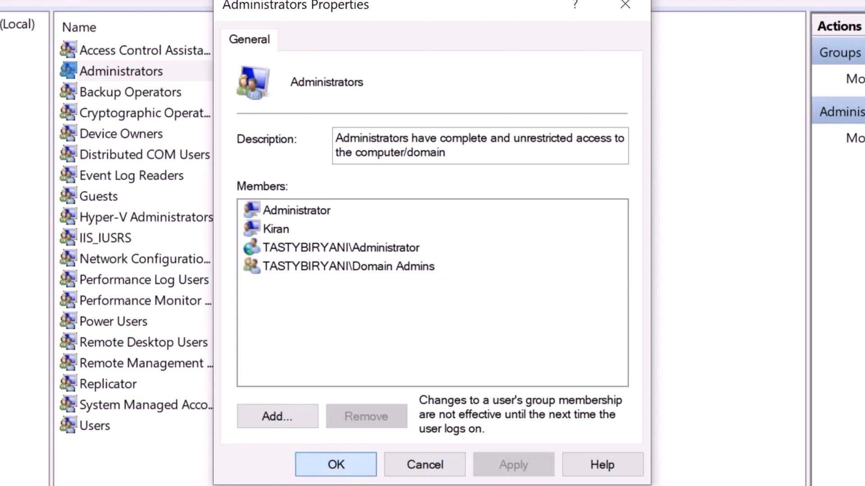
key(Return)
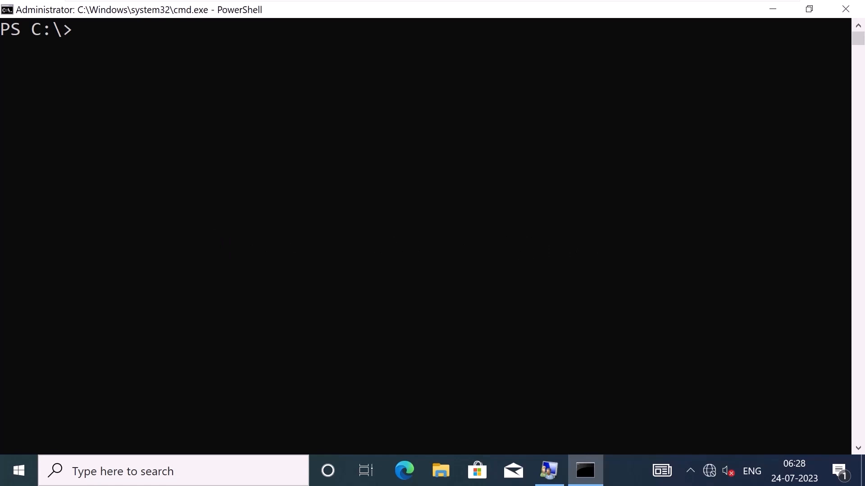
Define $Computers = @("WorkStation01","WorkStation02"), then begin an Invoke-Command targeting $Computers.
text($Computers)
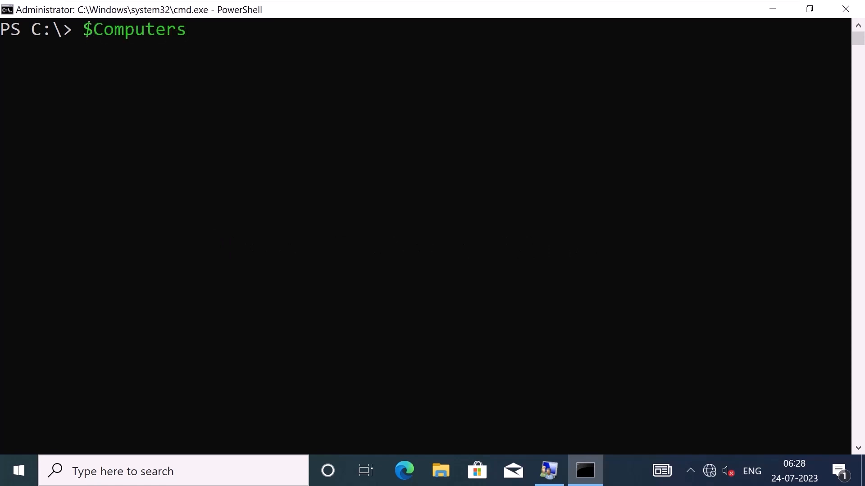
text( = @("Work)
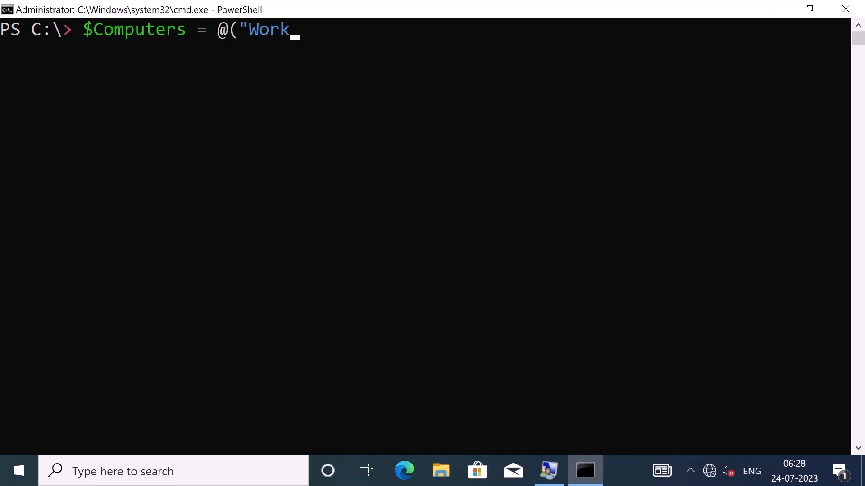
text(Station01","WO)
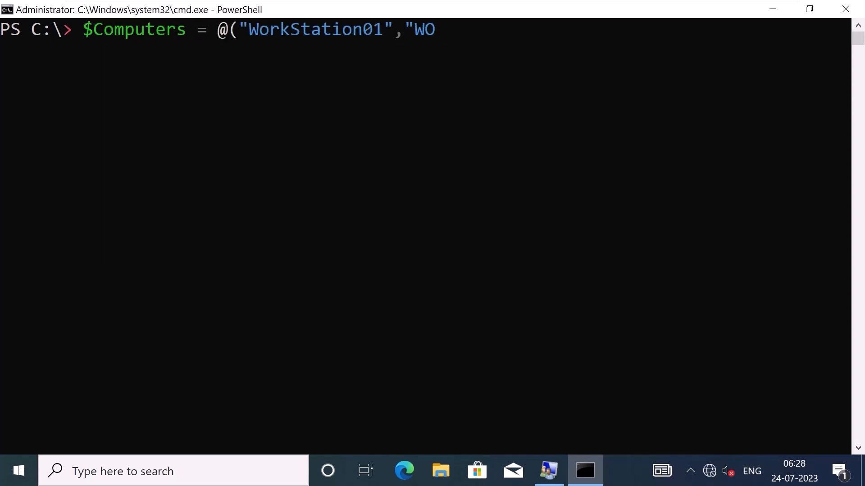
key(BackSpace)
text(orkStation02"))
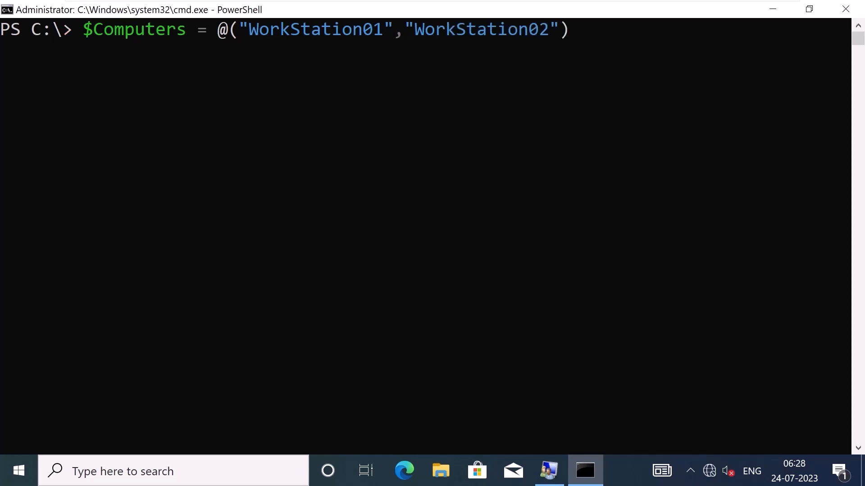
drag(249, 29, 549, 29)
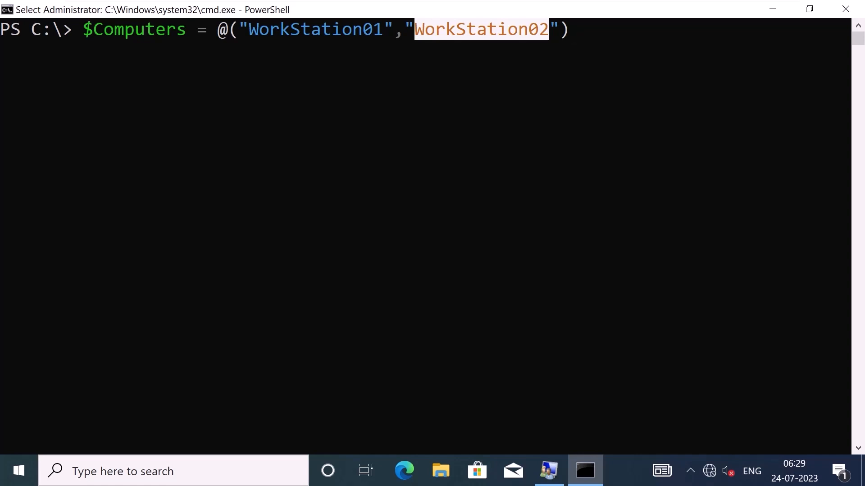
key(Return)
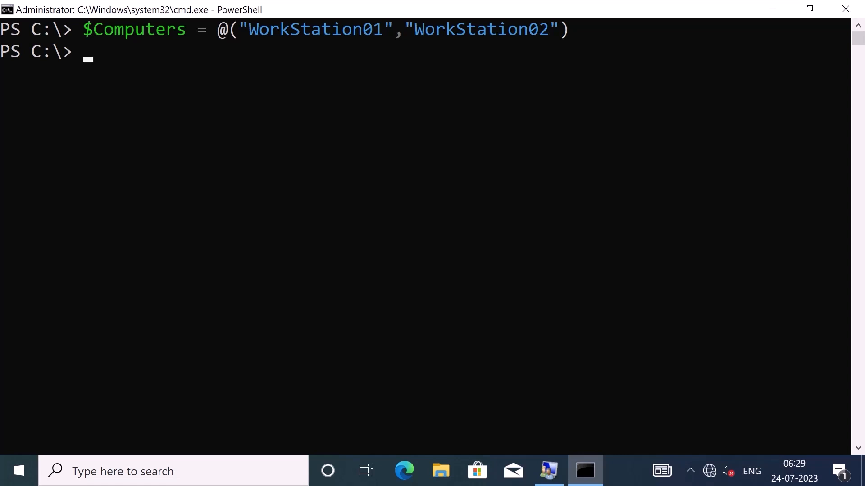
text(Invoke-Com)
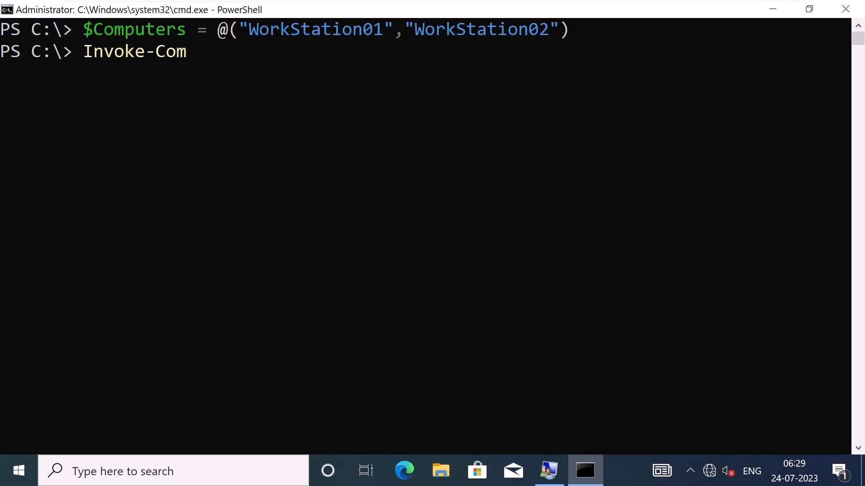
text(mand -ComputerName)
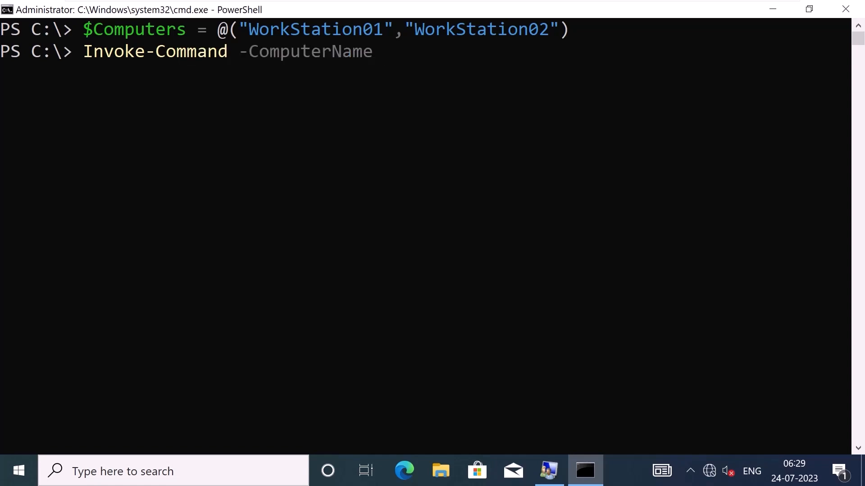
text( $Computers)
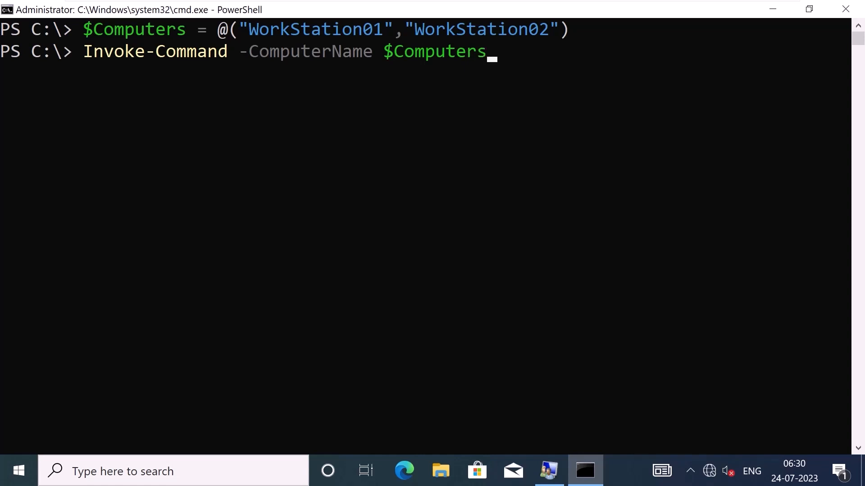
text( -Sc)
Extend the command to -ScriptBlock {Add-LocalGroupMember -Group Administrators -Member, using Tab completion.
key(Tab)
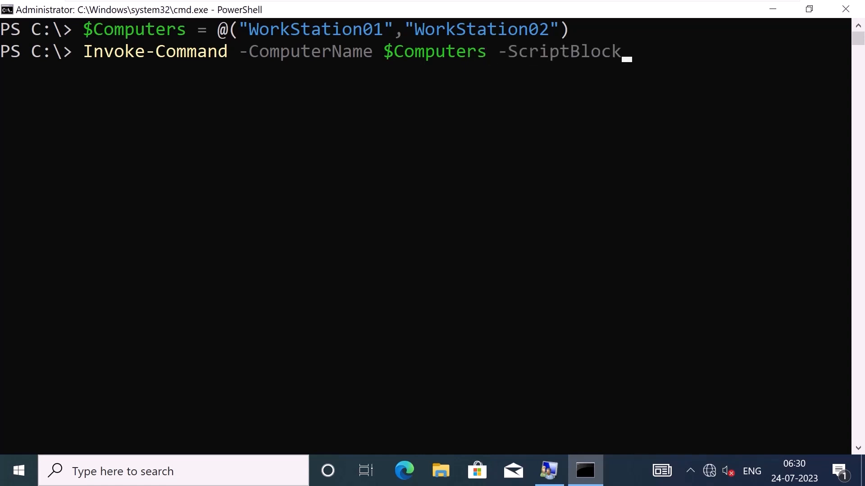
text({Add)
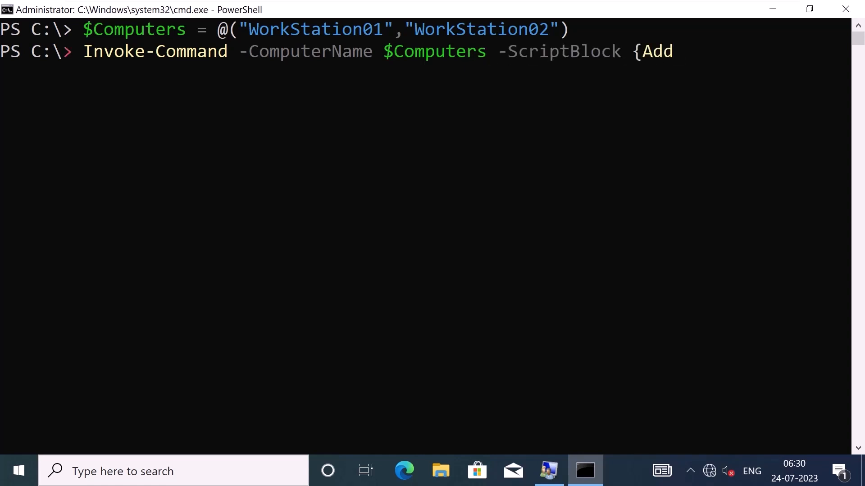
text(-LocalGroupM)
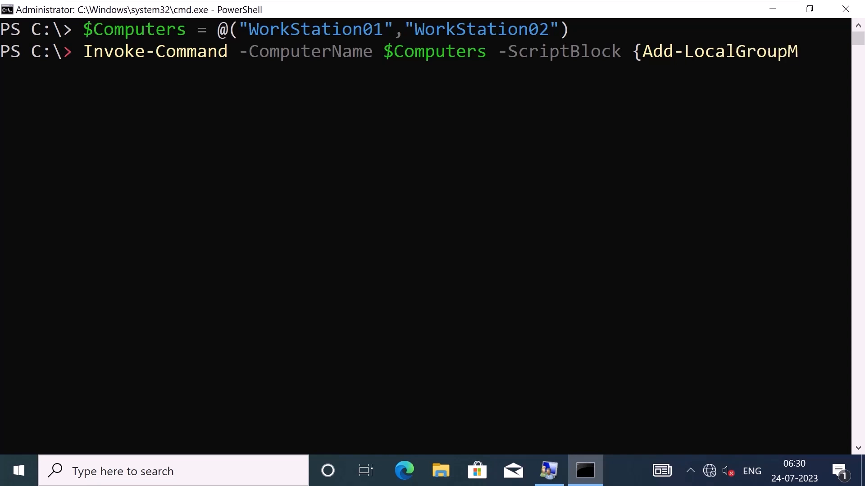
key(Tab)
text(-Group A)
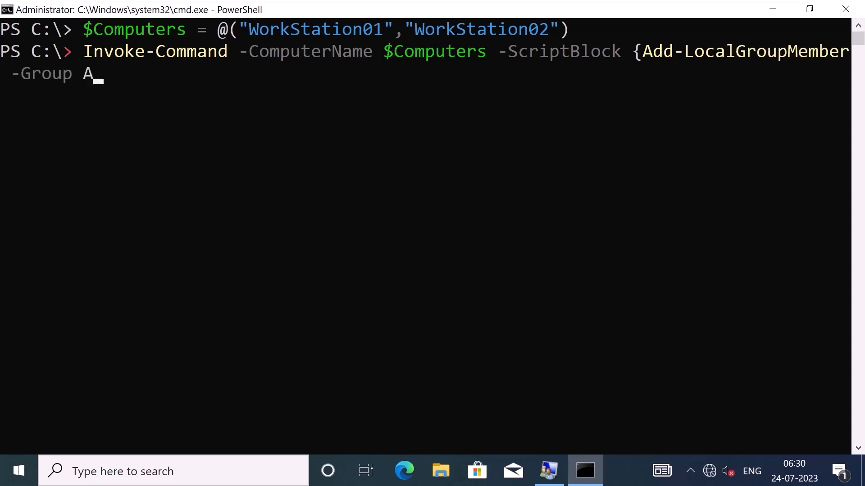
text(dministrators -M)
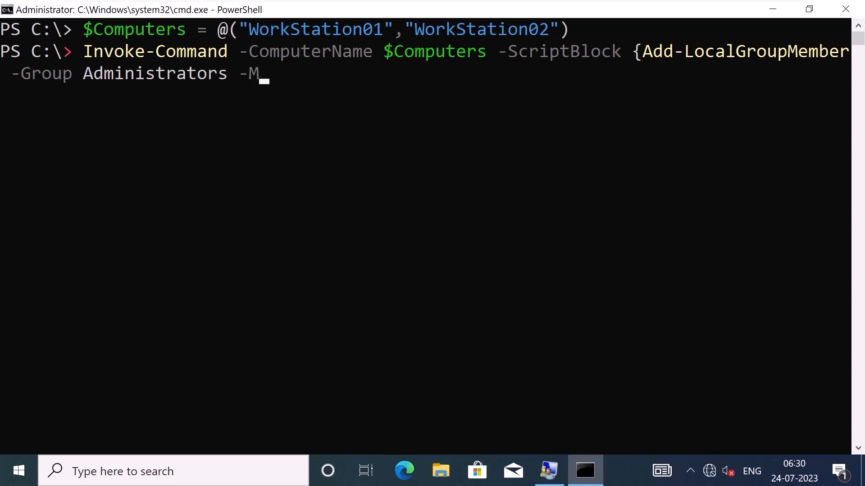
key(Tab)
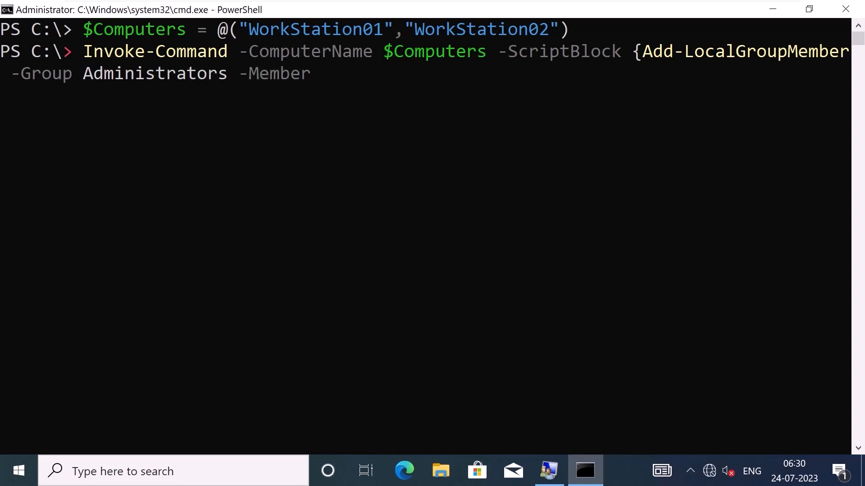
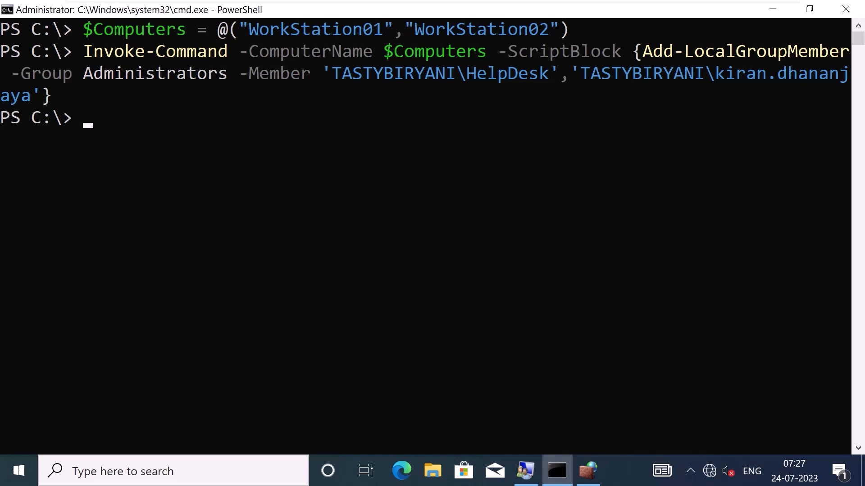
Finish the command with members TASTYBIRYANI\HelpDesk and the domain user, then highlight the member and computer names.
click(461, 95)
drag(334, 73, 549, 73)
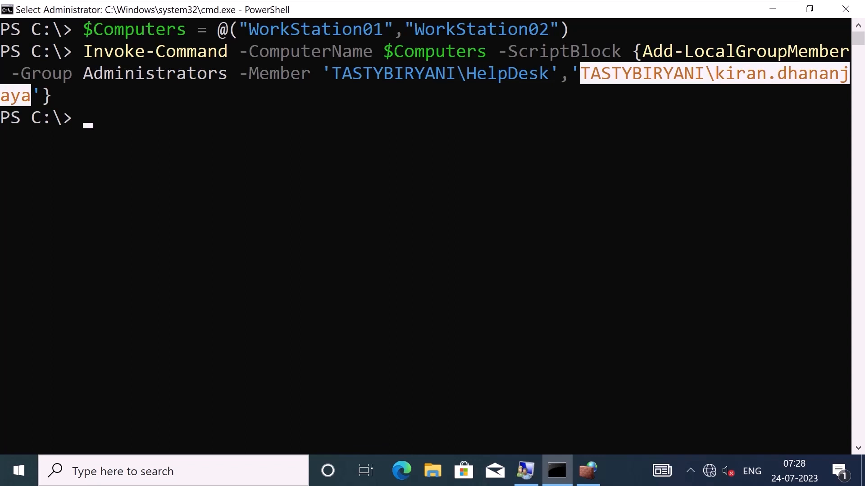
drag(249, 28, 549, 29)
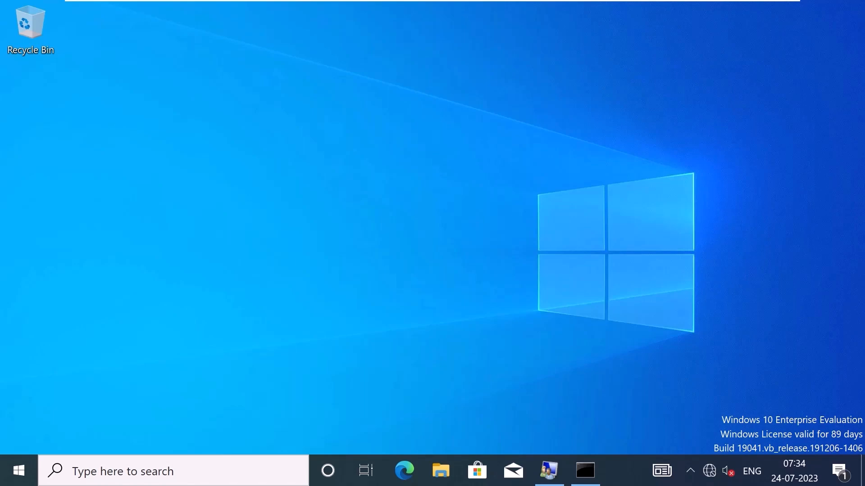
In lusrmgr, take HelpDesk and the domain user out of Administrators and confirm with OK.
click(549, 470)
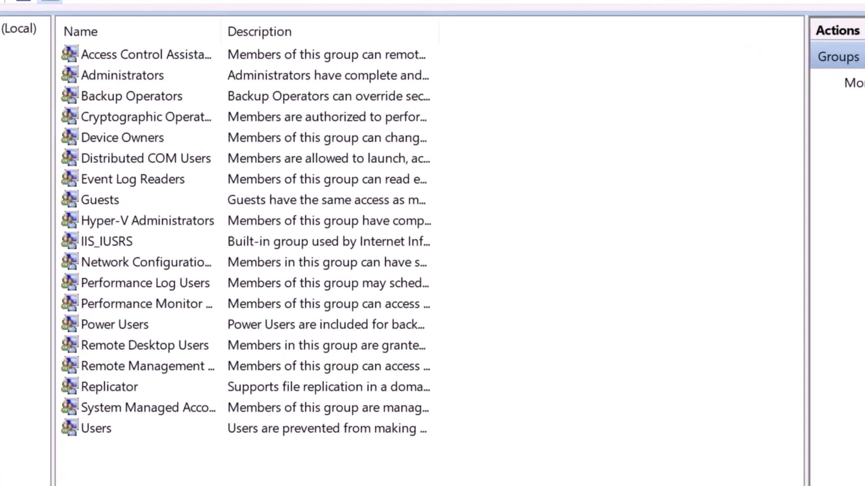
double_click(208, 106)
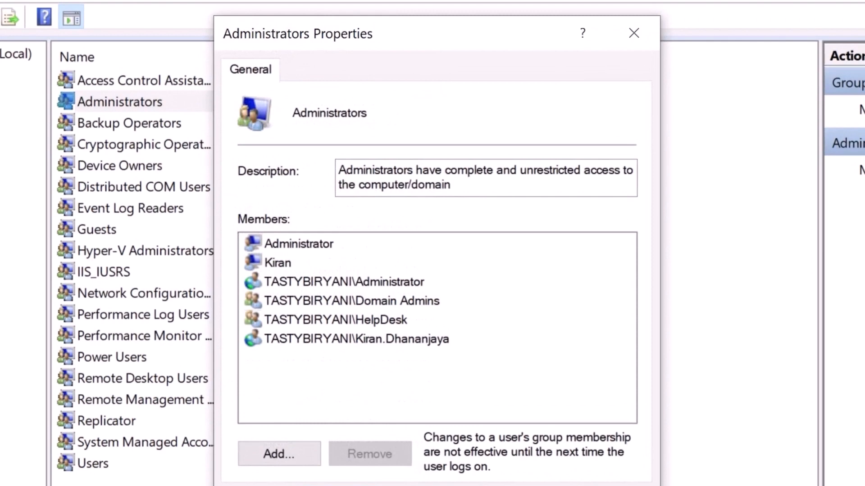
click(336, 321)
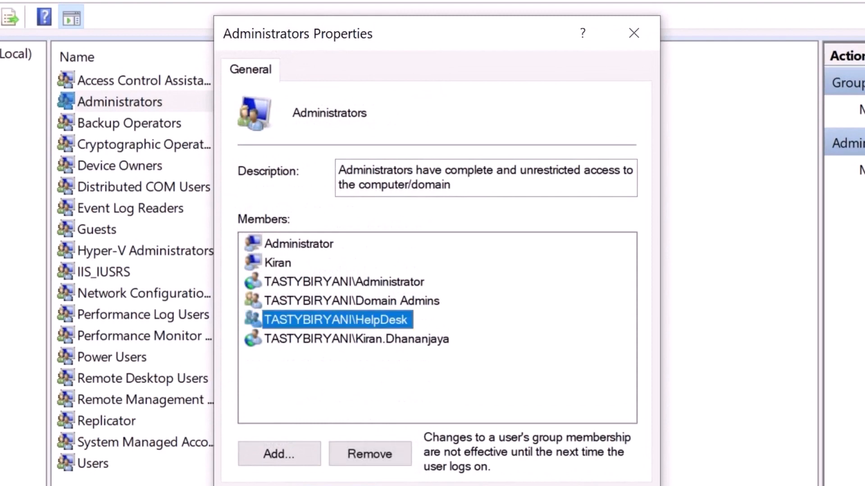
ctrl+click(357, 339)
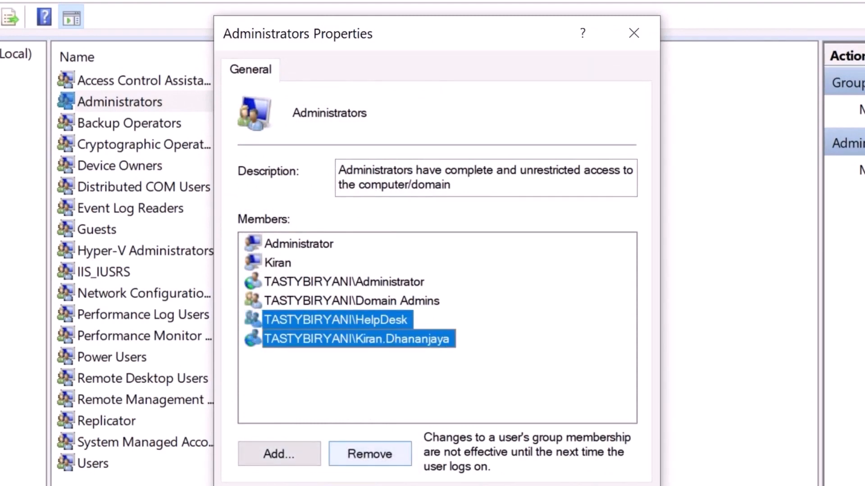
click(370, 454)
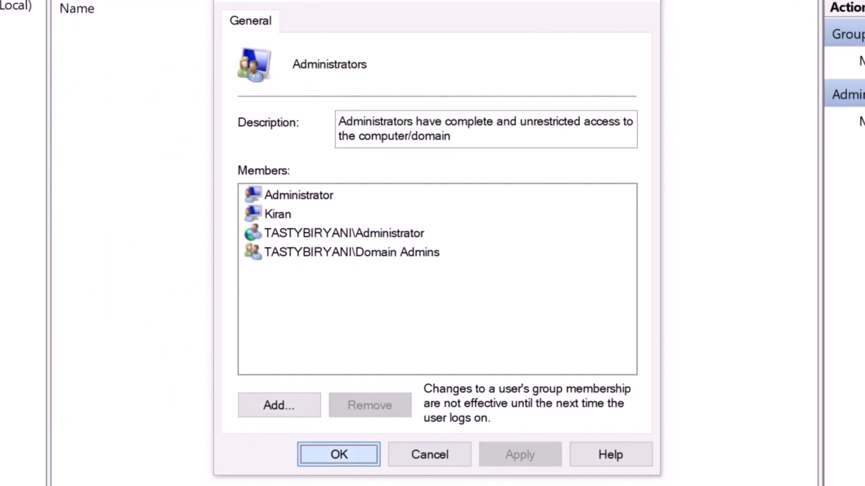
click(339, 455)
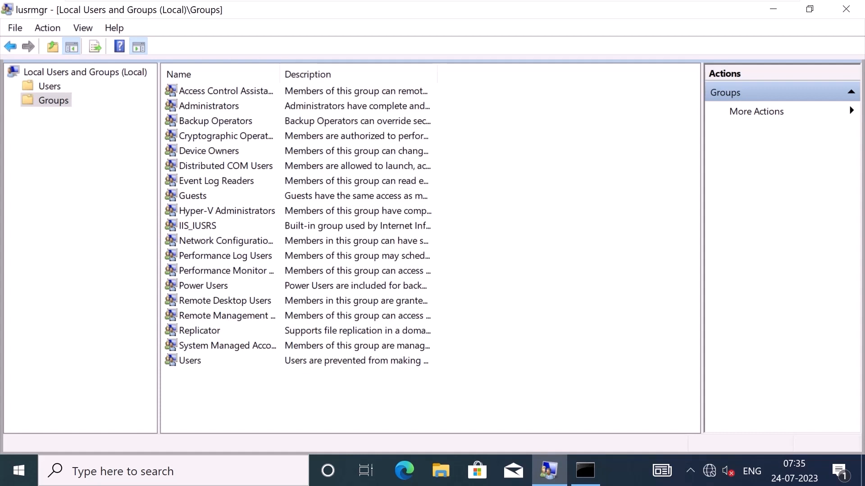
click(494, 13)
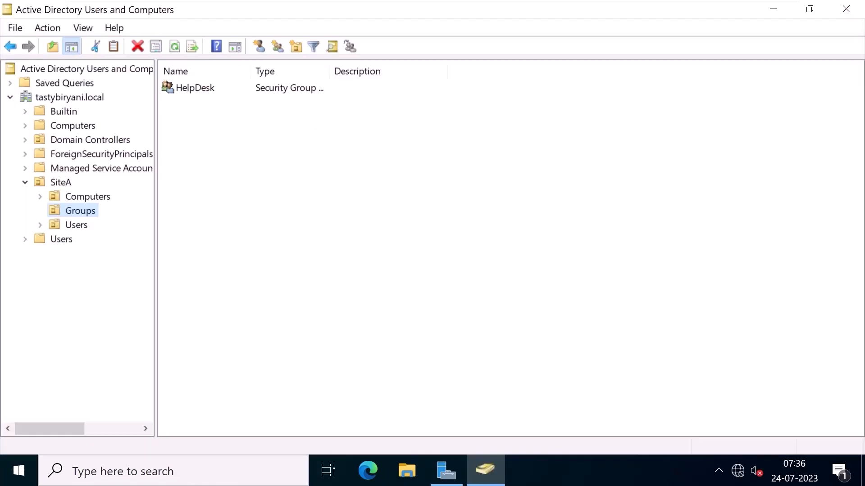
Review the two SiteA members of the HelpDesk group, then return to Server Manager.
double_click(194, 88)
click(342, 84)
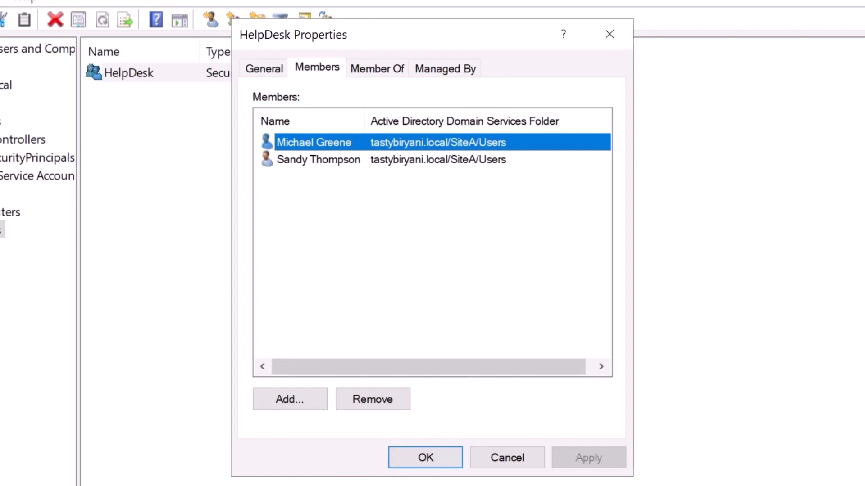
click(318, 160)
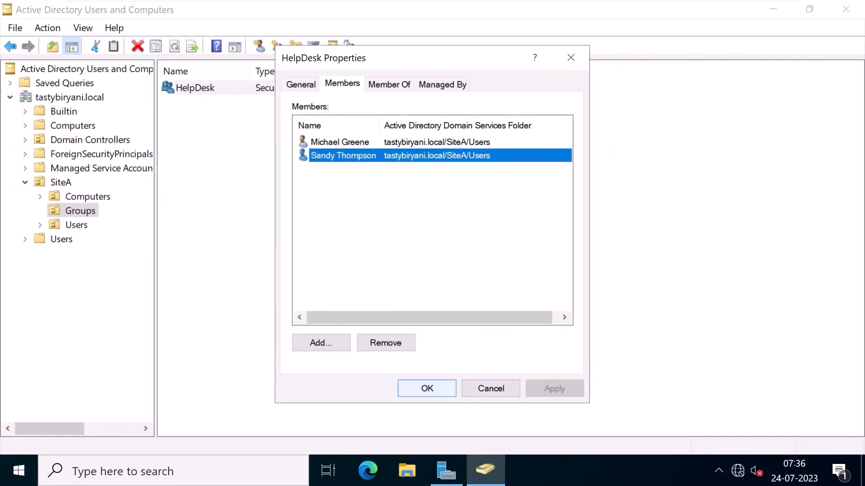
click(427, 389)
click(447, 470)
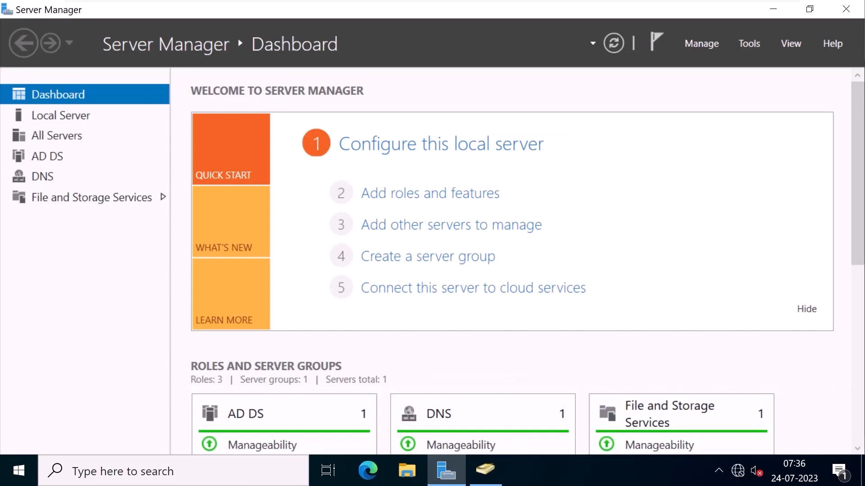
Open Group Policy Management and create the GPO MakeHelpDeskLocalAdmin linked to tastybiryani.local.
click(749, 44)
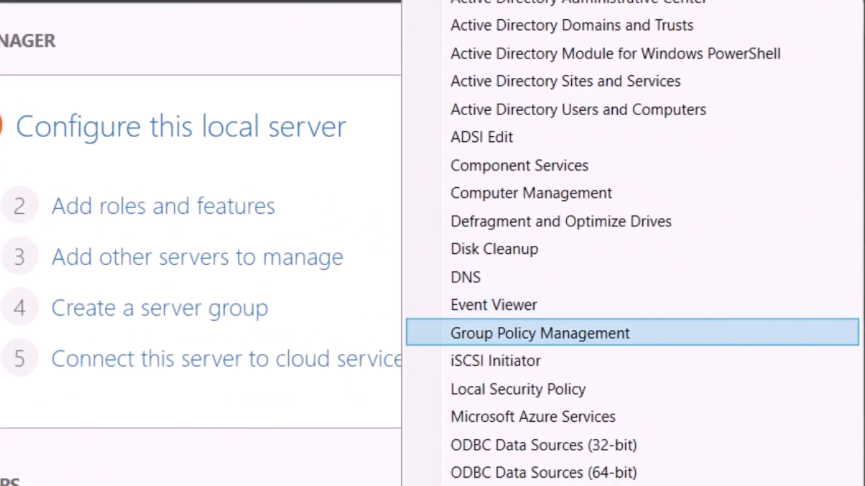
click(540, 333)
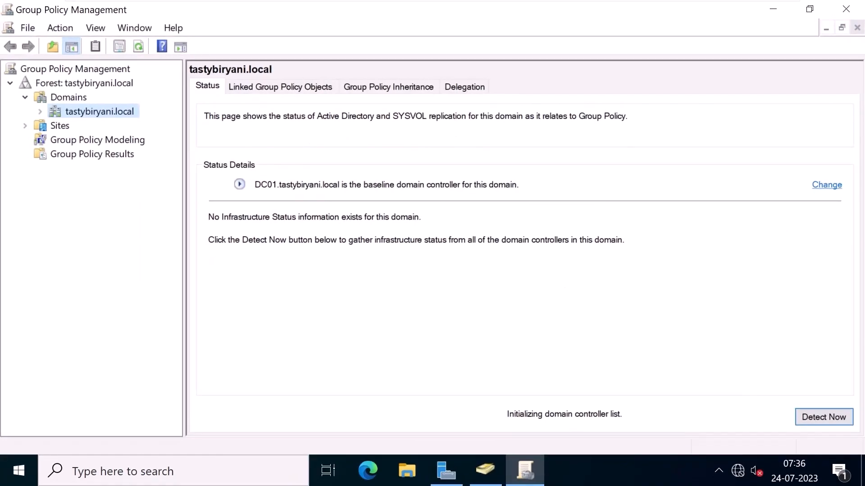
click(40, 112)
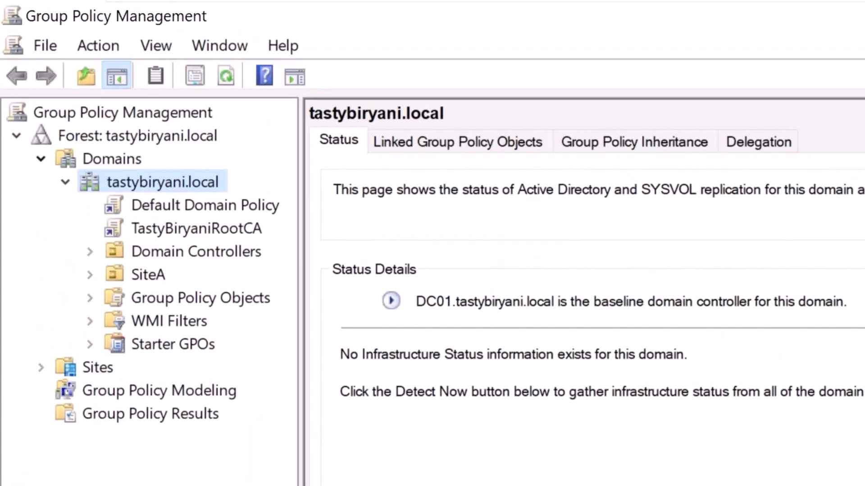
right_click(222, 183)
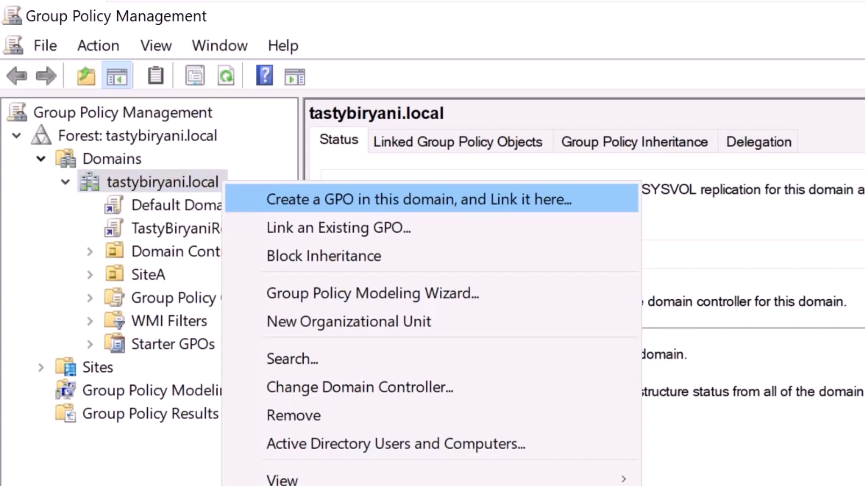
click(419, 199)
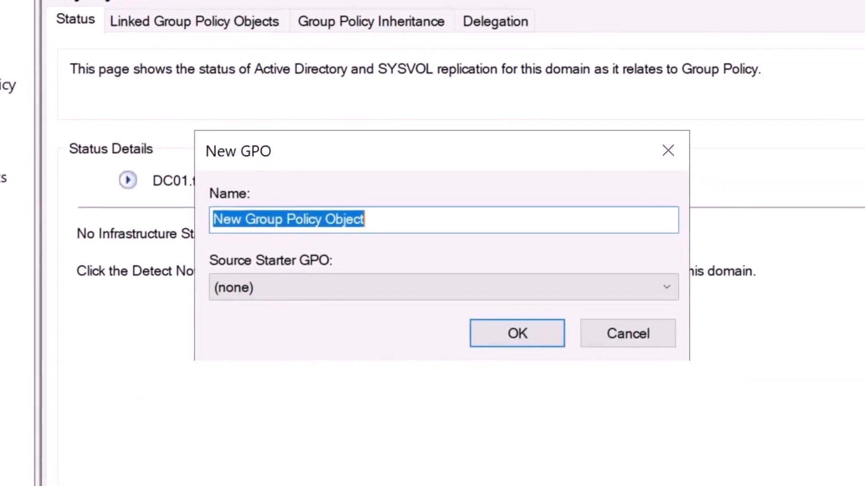
text(MakeHelpDesk)
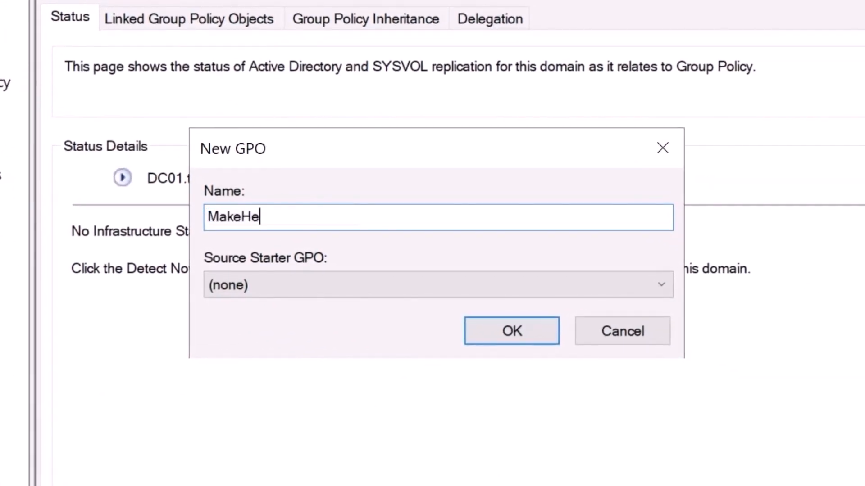
text(LocalAdmin)
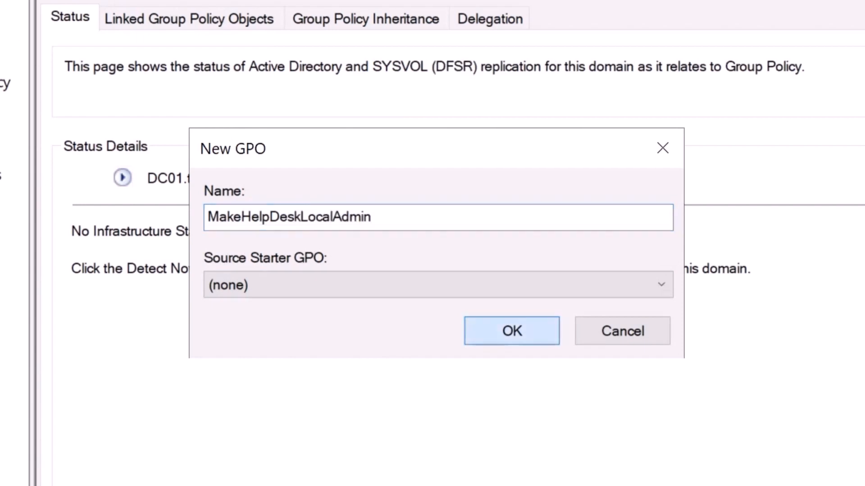
key(Return)
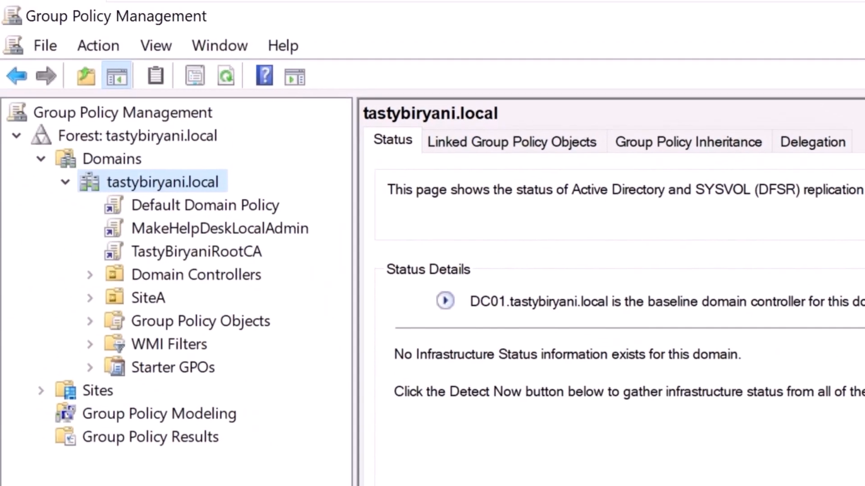
right_click(309, 230)
Edit MakeHelpDeskLocalAdmin and add a new Local Group under Computer Configuration > Preferences > Local Users and Groups.
click(370, 249)
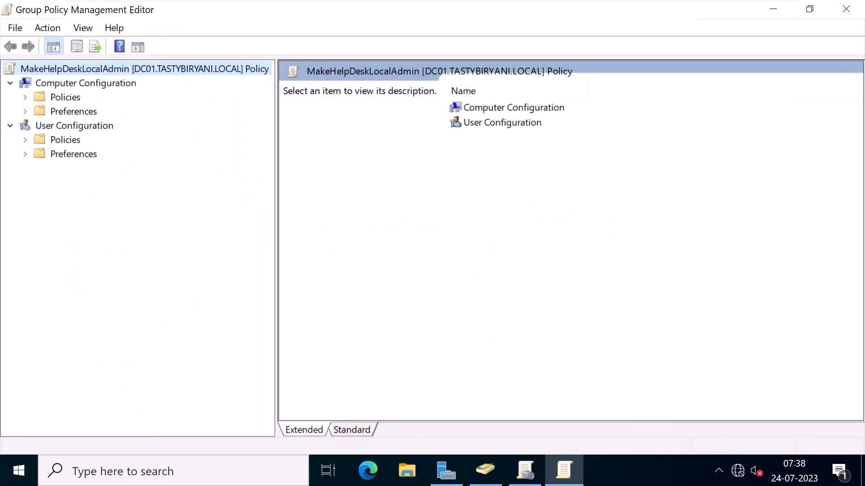
click(25, 111)
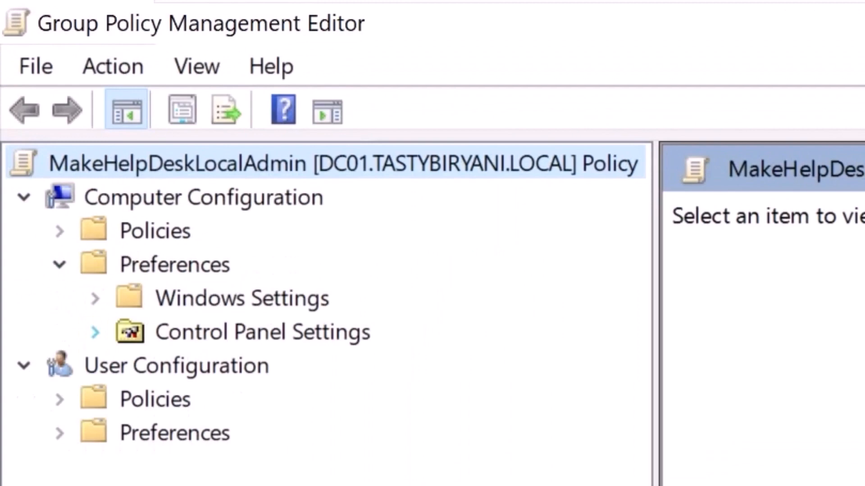
click(95, 332)
click(304, 467)
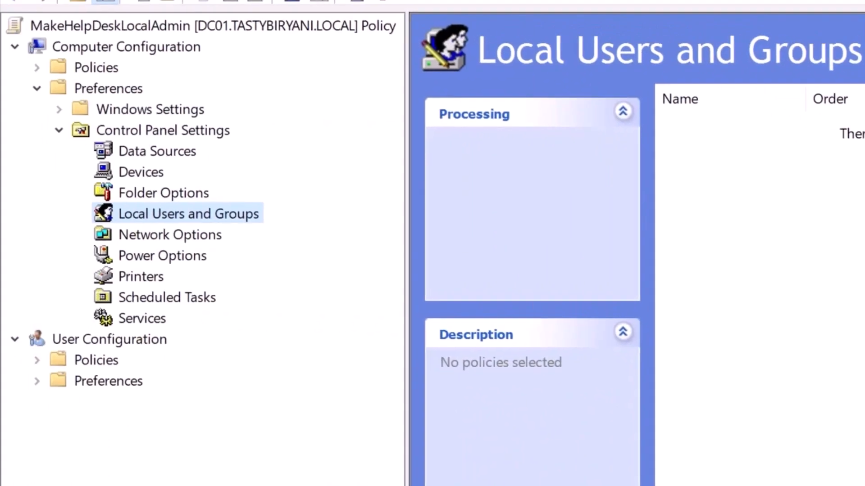
right_click(260, 218)
mouse_move(314, 235)
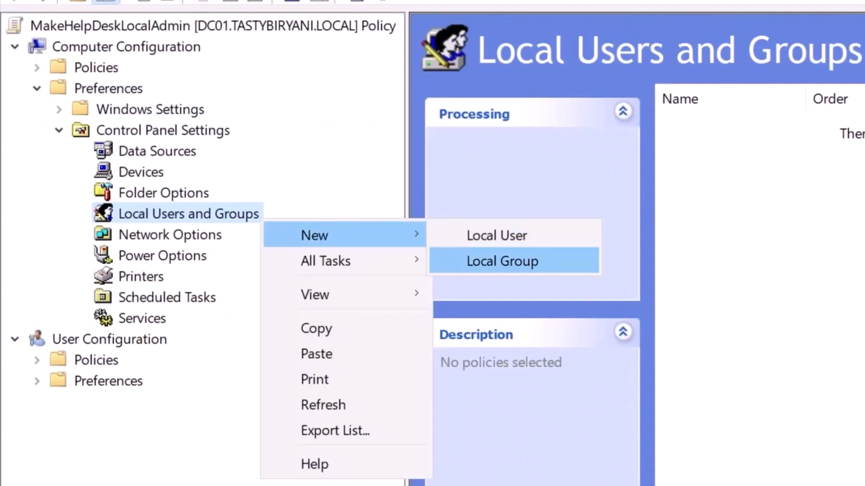
click(502, 261)
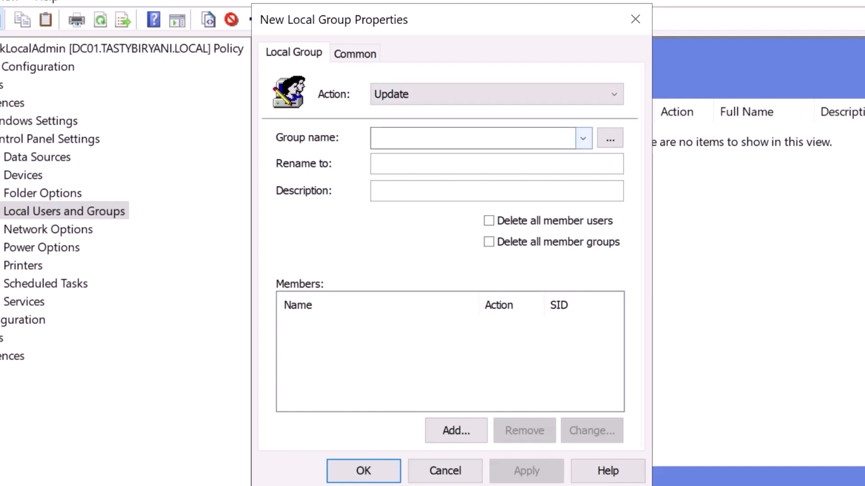
Target Administrators (built-in), add TASTYBIRYANI\HelpDesk as a member, and tick Delete all member users.
click(582, 138)
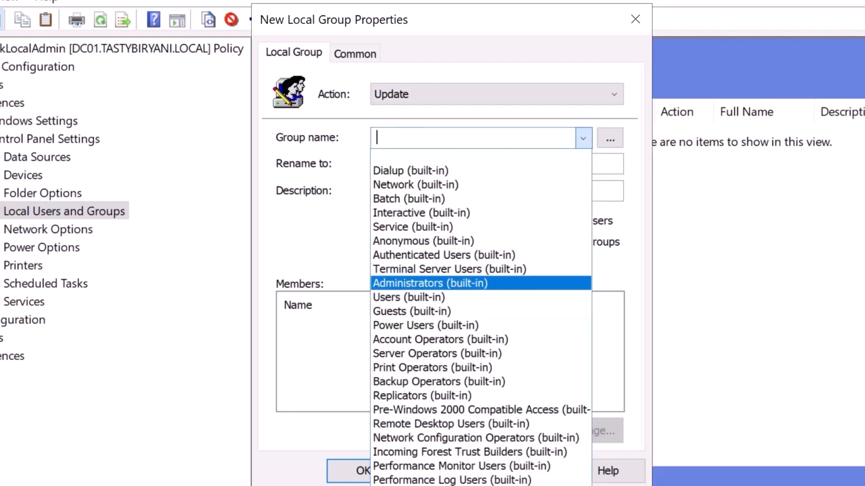
key(Return)
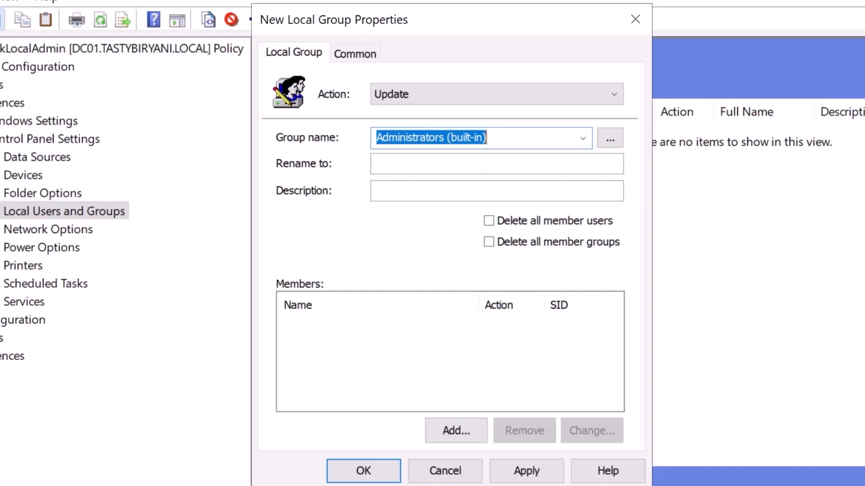
click(455, 431)
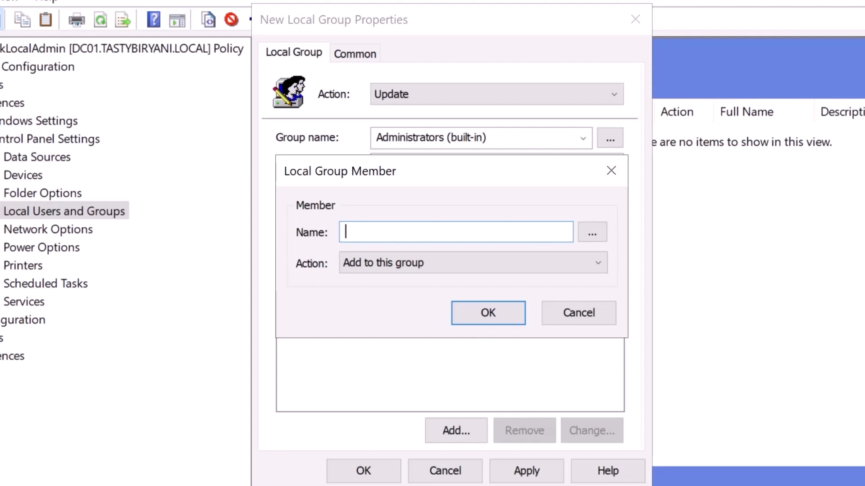
text(TASTYBIRYANI\)
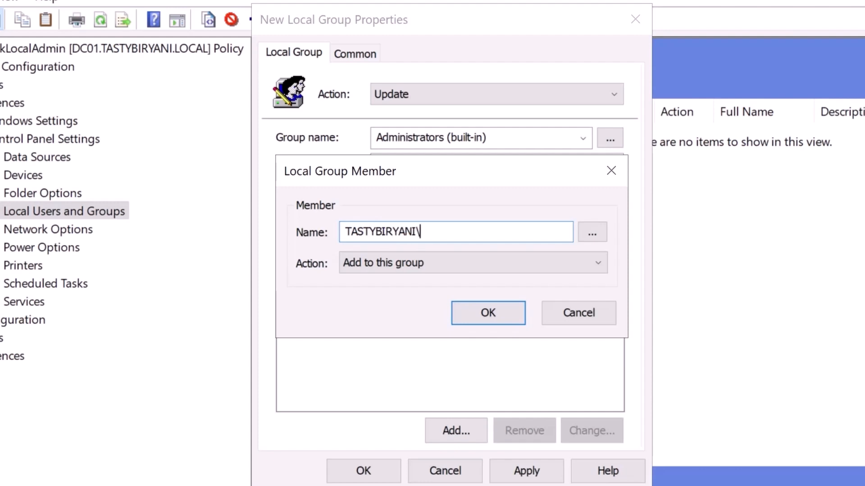
text(Help)
key(BackSpace)
text(lpDesk)
key(Tab)
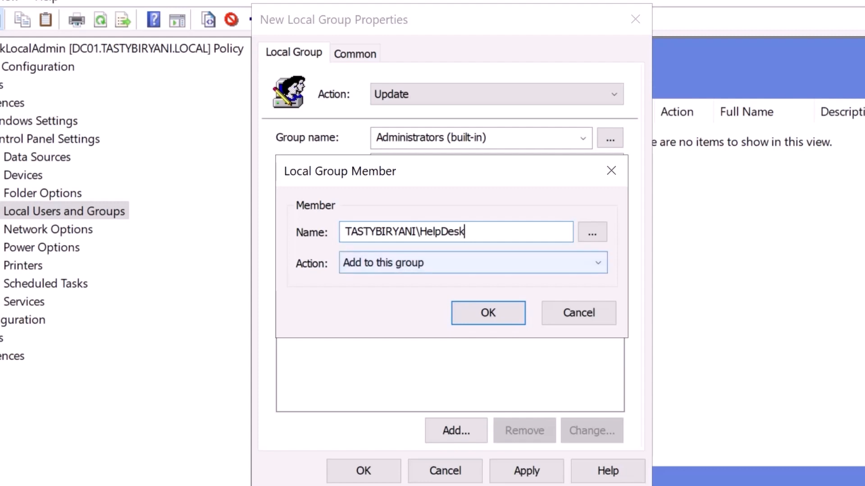
key(Return)
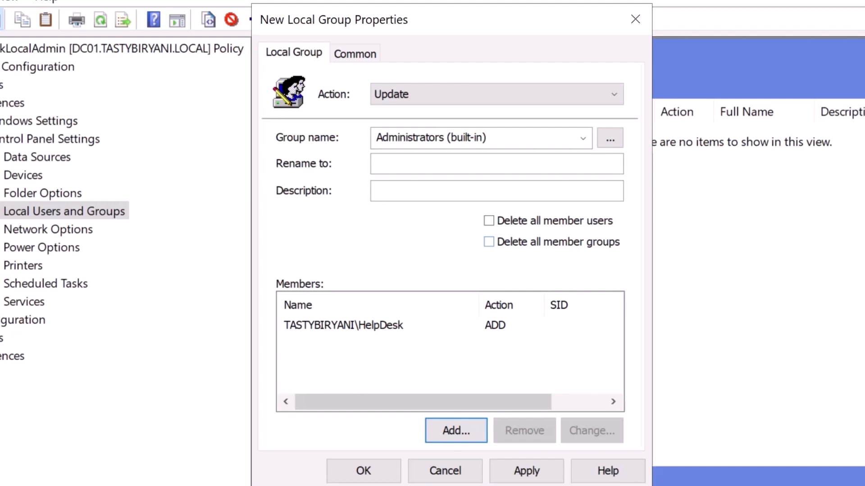
click(489, 221)
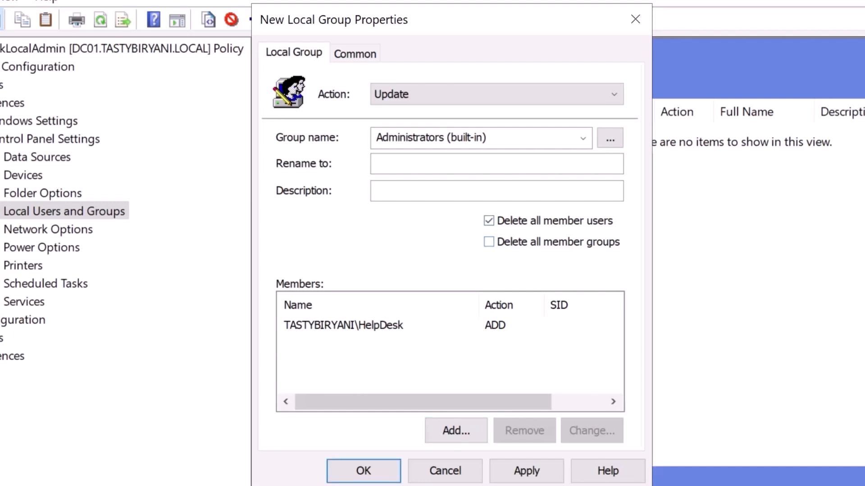
Also tick Delete all member groups, then view the item's Common options.
click(490, 242)
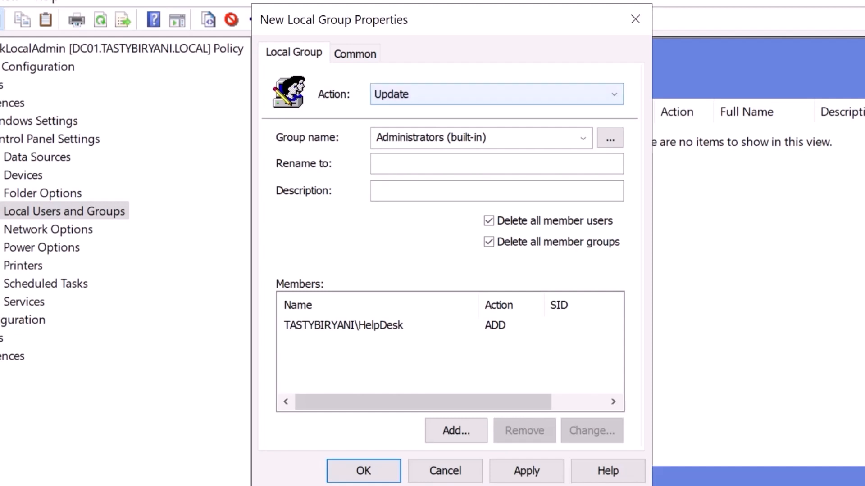
click(355, 53)
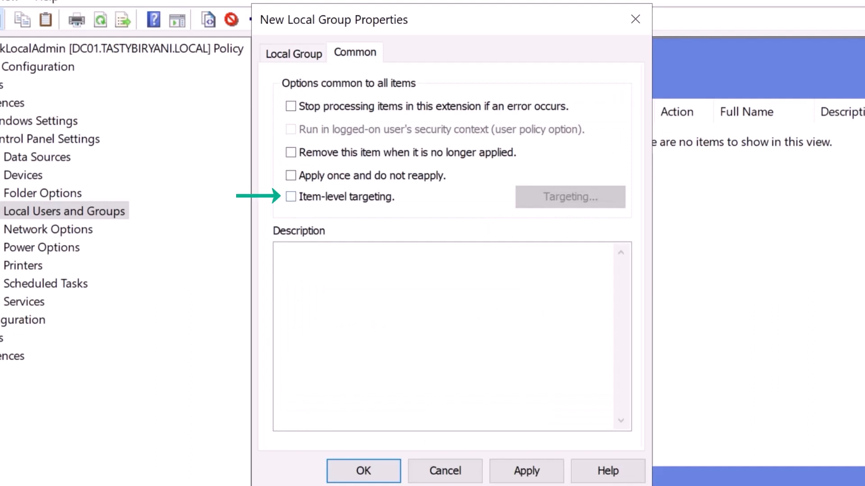
Try item-level targeting, back out without adding targets, and save the Administrators (built-in) Update item.
click(291, 197)
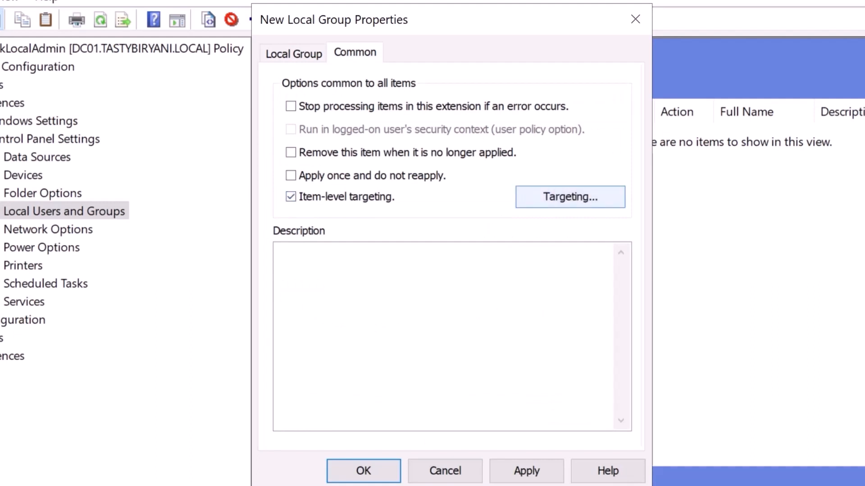
click(570, 197)
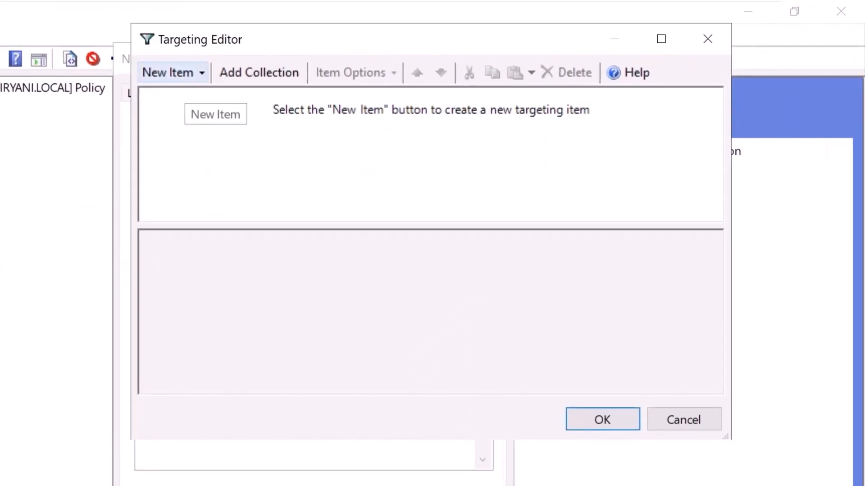
click(171, 73)
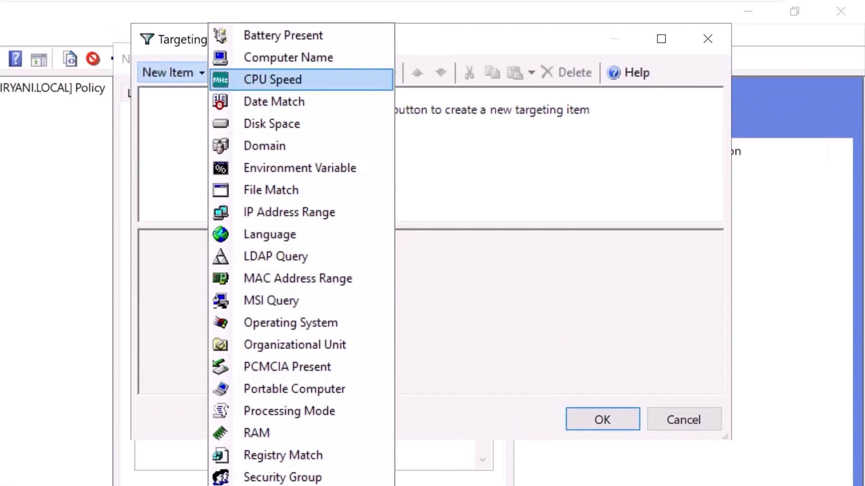
click(708, 39)
click(707, 39)
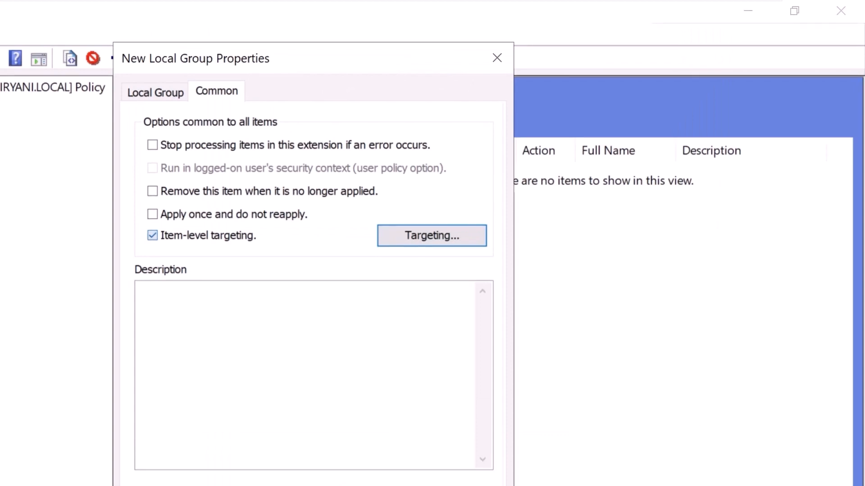
click(153, 236)
click(225, 444)
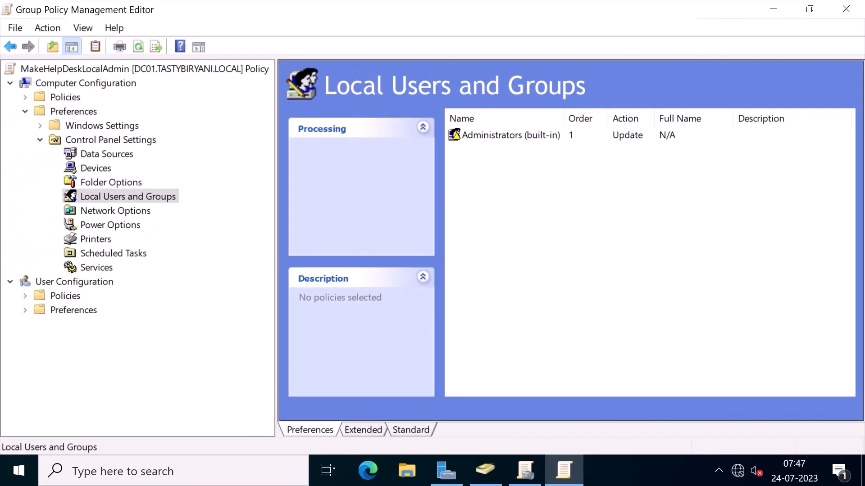
Close the policy editor and sign in on the workstation with the domain administrator's password.
click(845, 9)
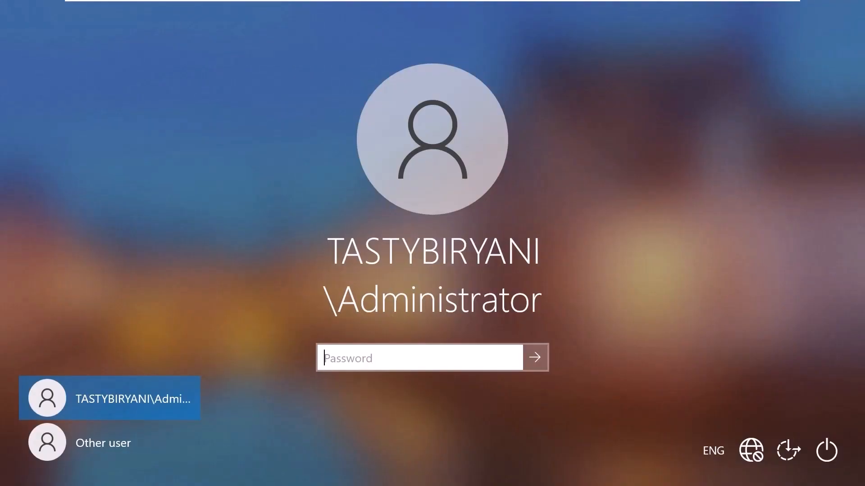
text(Pa$$w0rd)
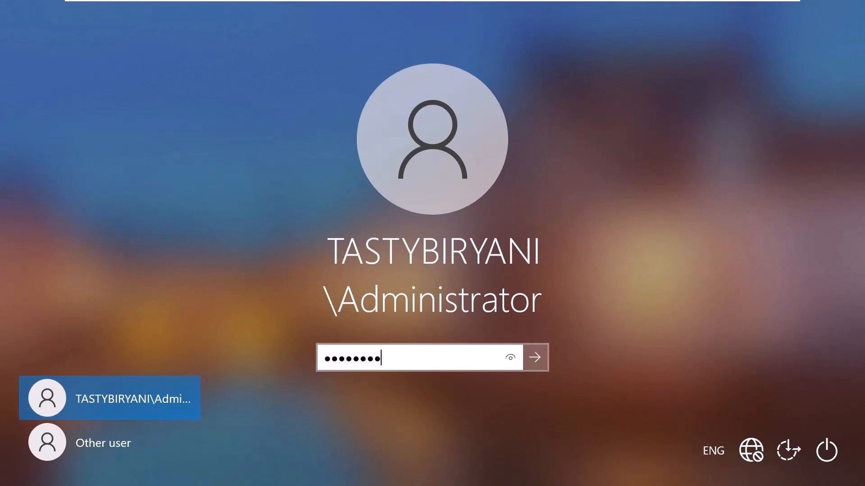
key(Return)
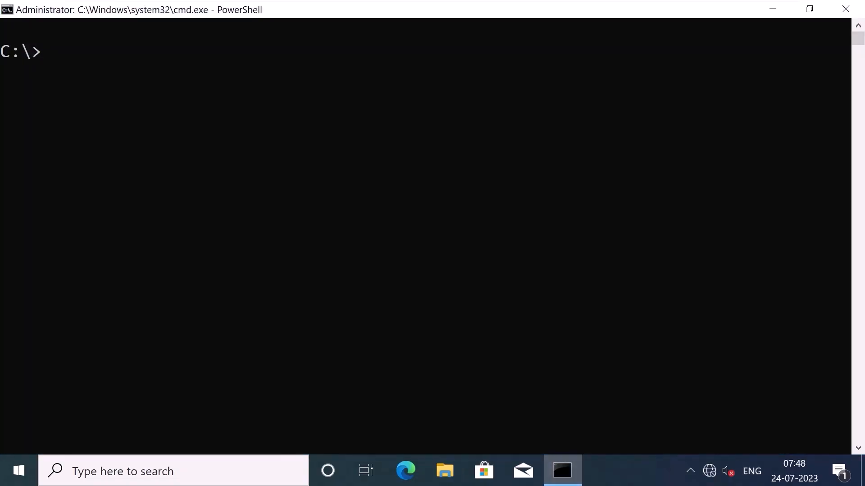
Run gpupdate /force until both policies update, then launch lusrmgr.msc from Run.
text(gpupdate /force)
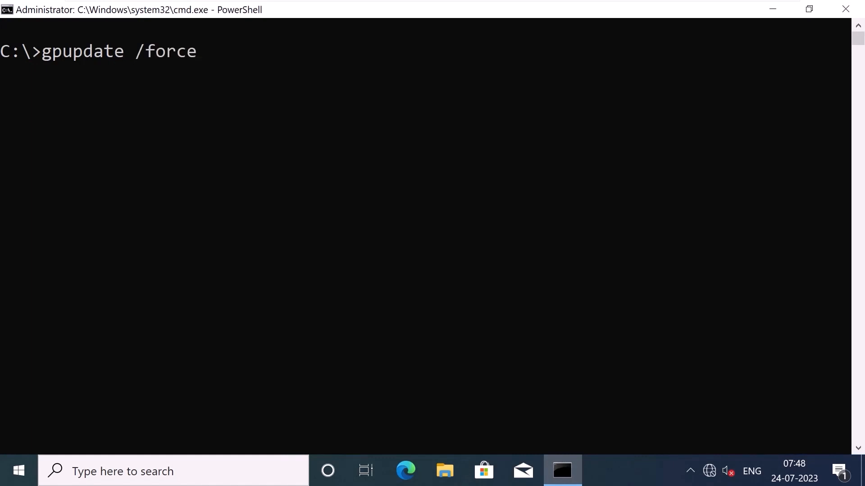
key(Return)
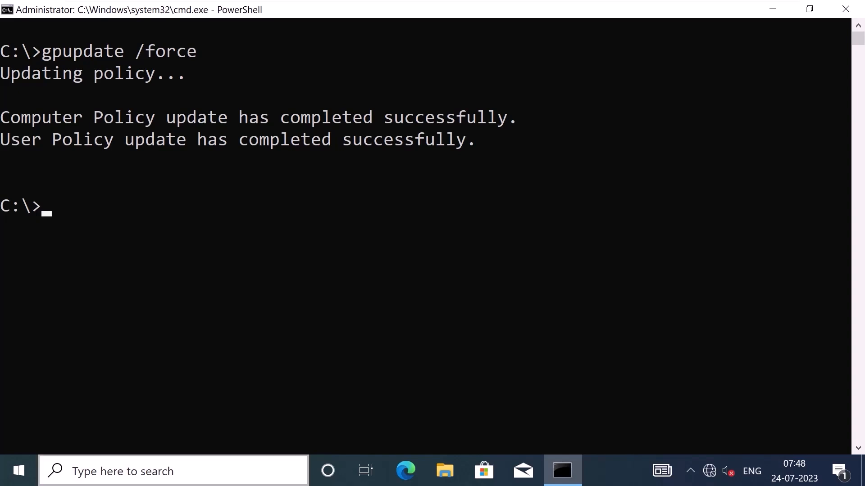
right_click(22, 470)
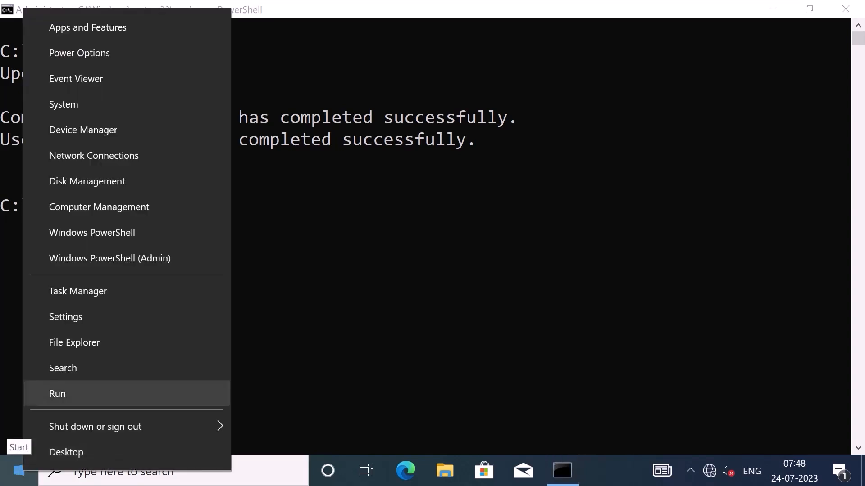
click(57, 394)
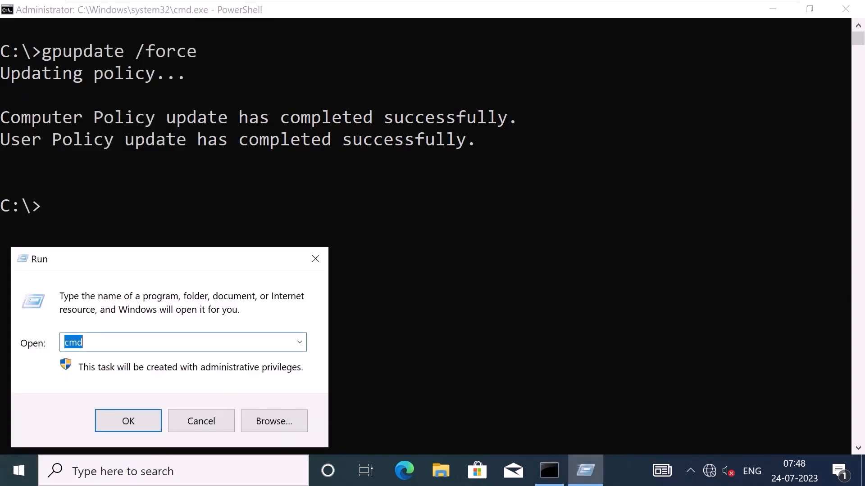
text(lusrm)
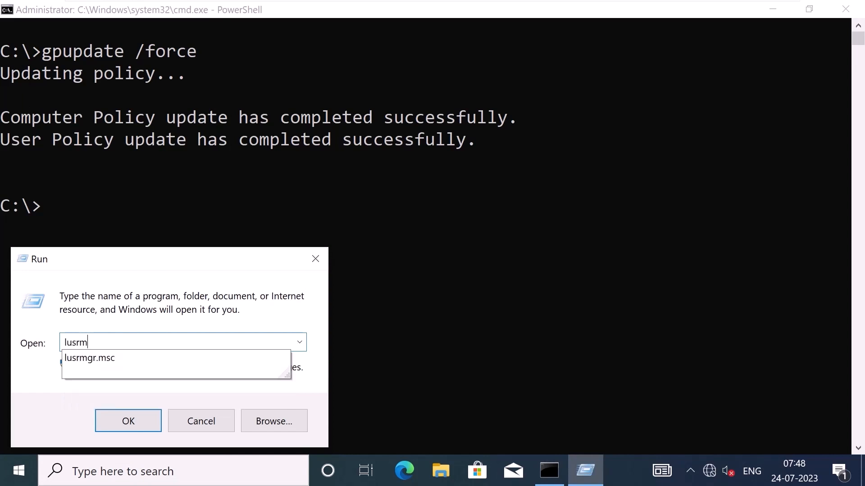
text(gr.msc)
key(Return)
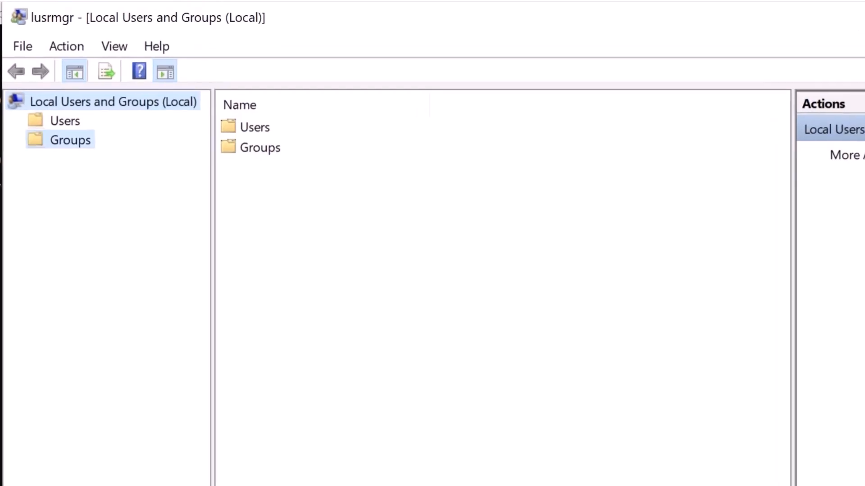
Remove TASTYBIRYANI\HelpDesk from the local Administrators group, leaving only Administrator, then return to DC01.
click(70, 141)
double_click(280, 147)
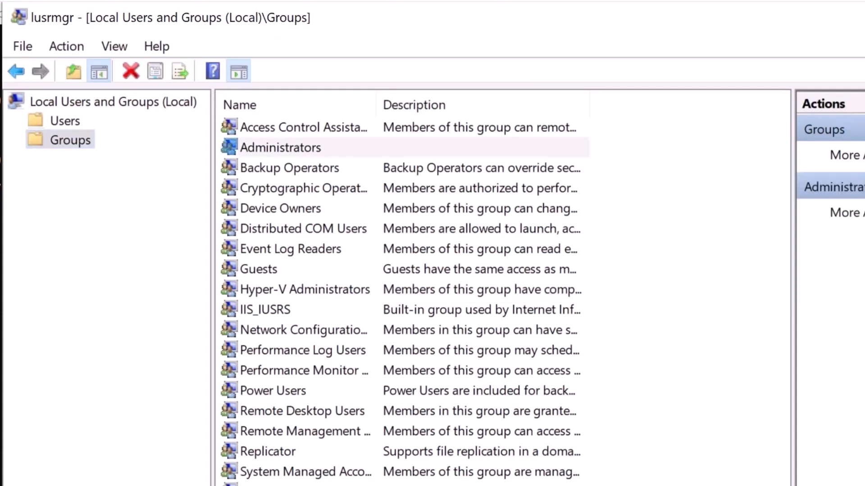
click(409, 297)
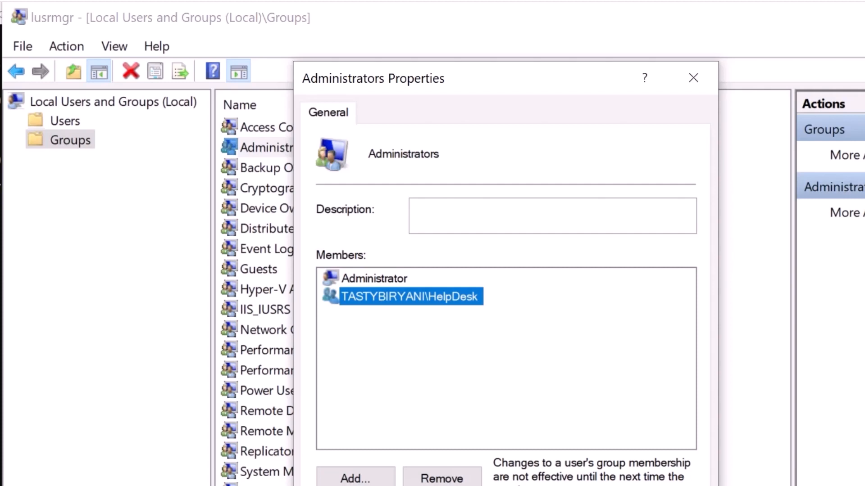
click(442, 479)
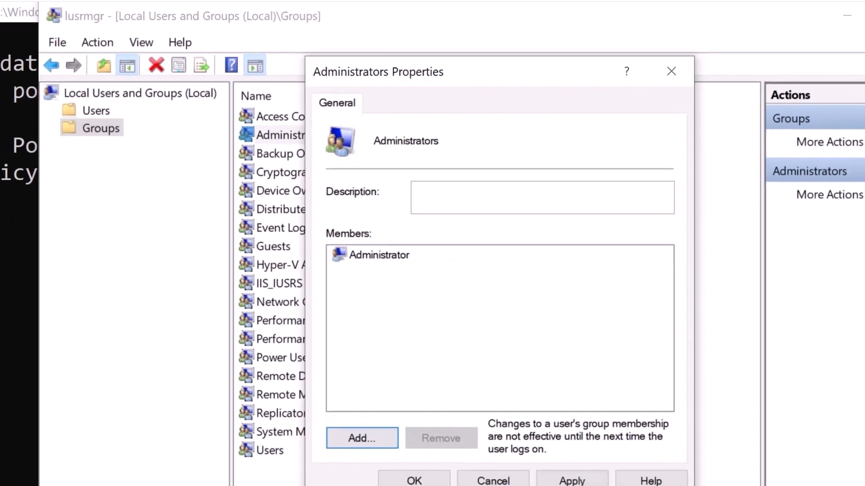
click(564, 457)
click(416, 456)
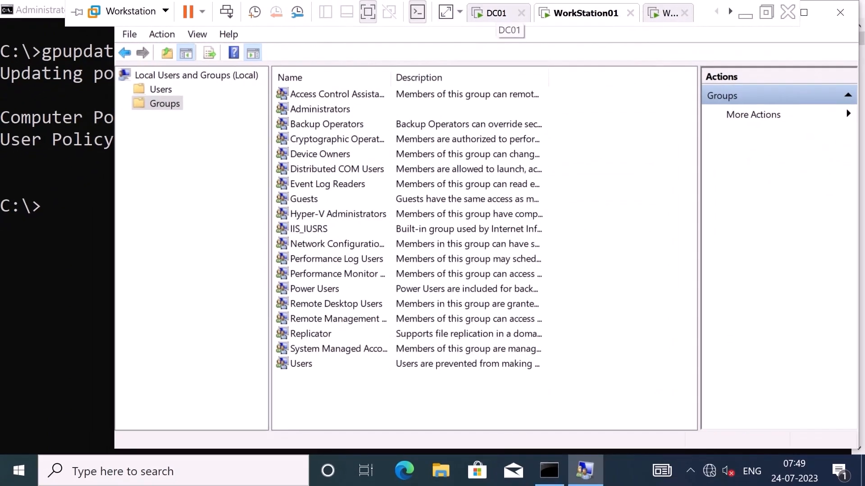
click(495, 13)
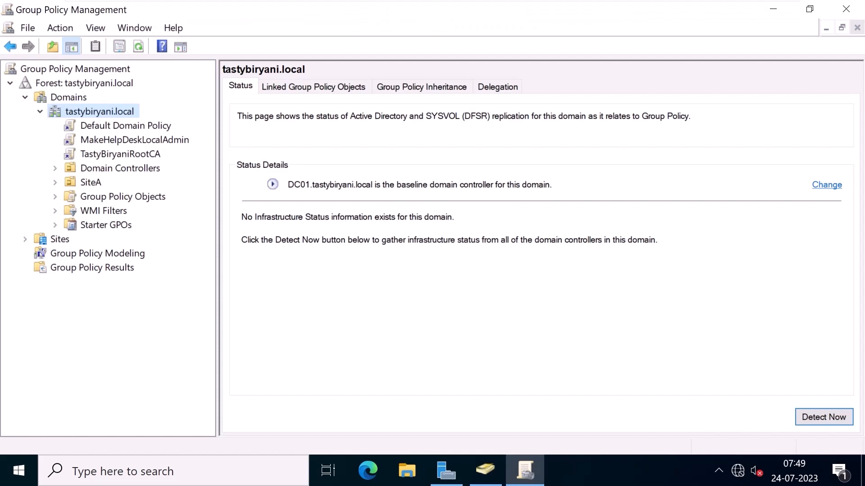
In the MakeHelpDeskLocalAdmin GPO, delete the Administrators item under Preferences > Local Users and Groups.
right_click(188, 141)
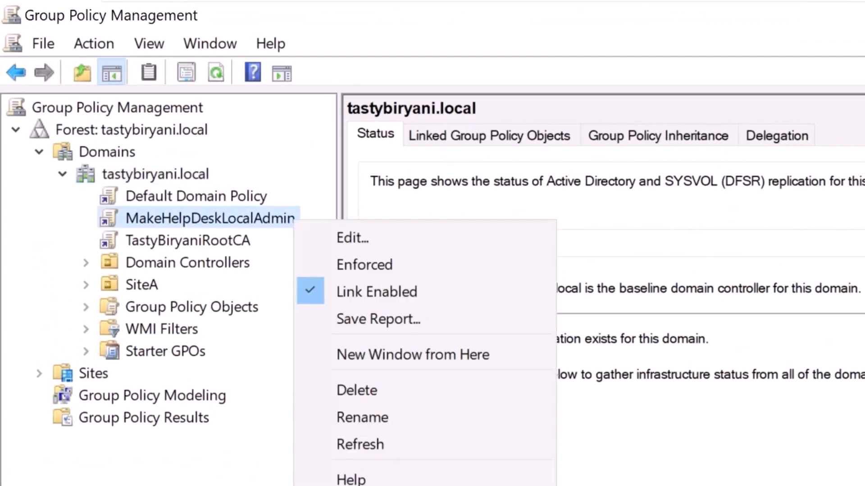
click(352, 237)
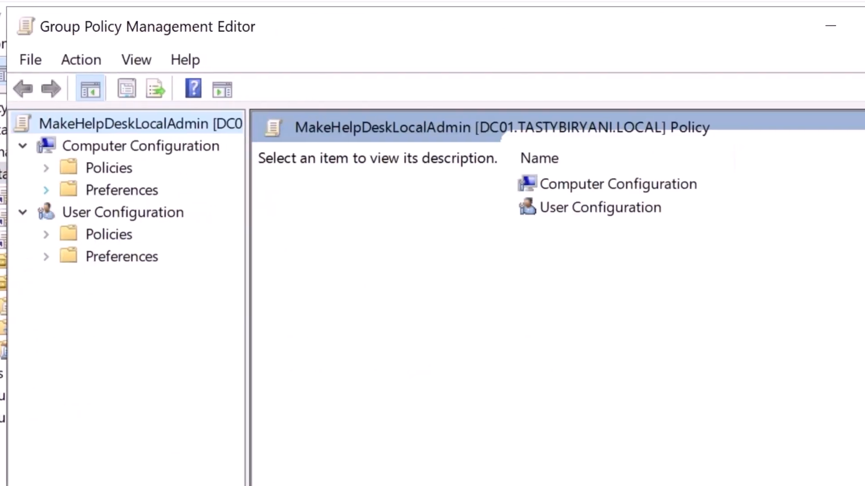
click(44, 190)
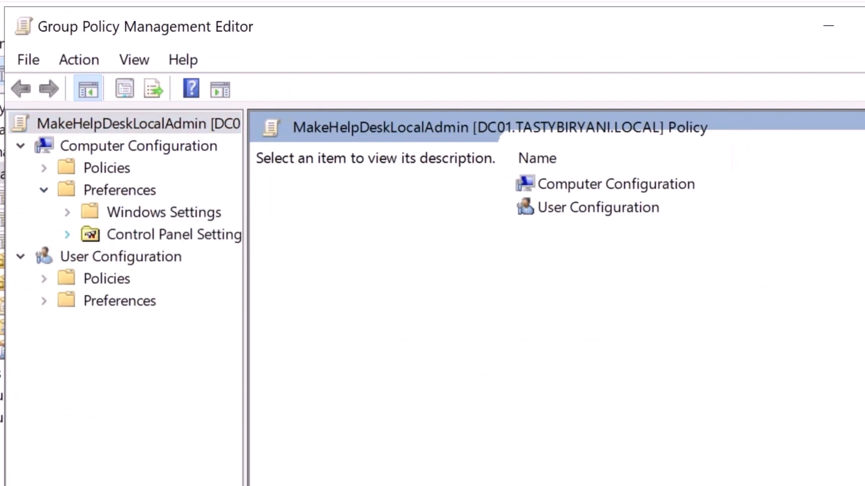
click(67, 234)
click(180, 323)
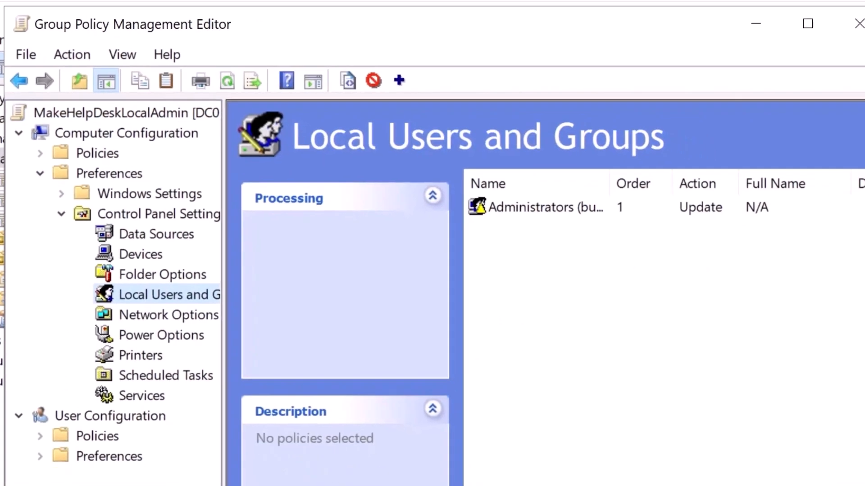
right_click(534, 206)
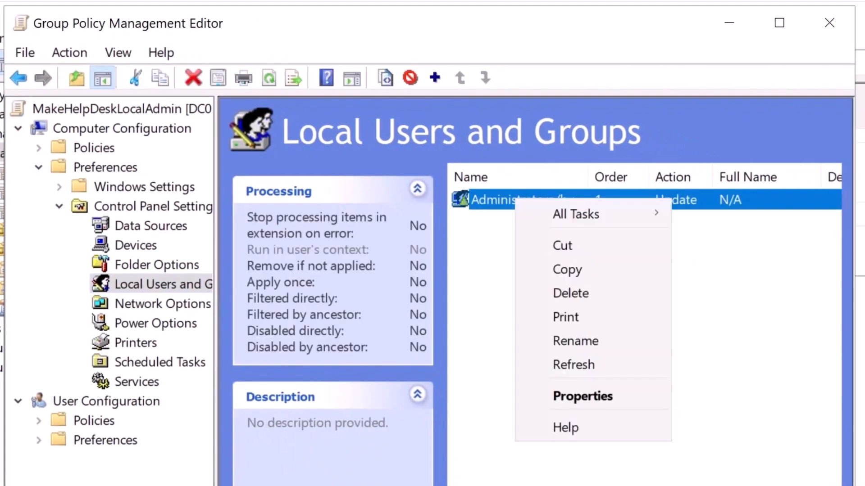
click(569, 293)
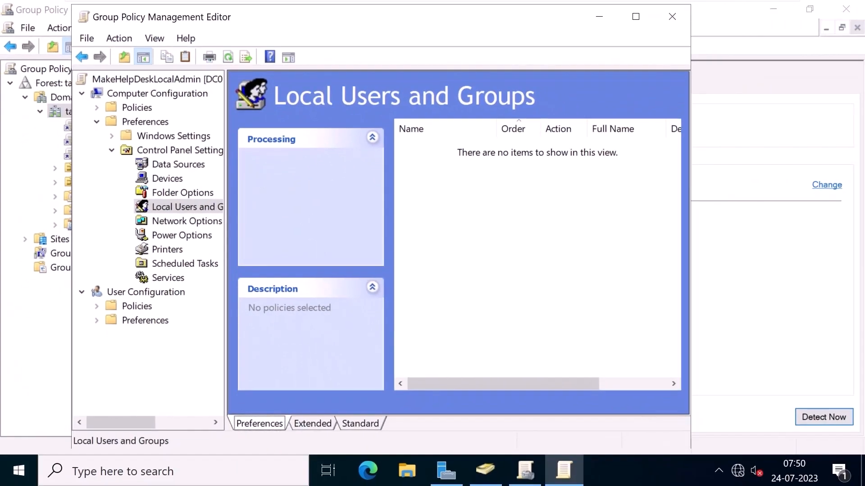
click(582, 13)
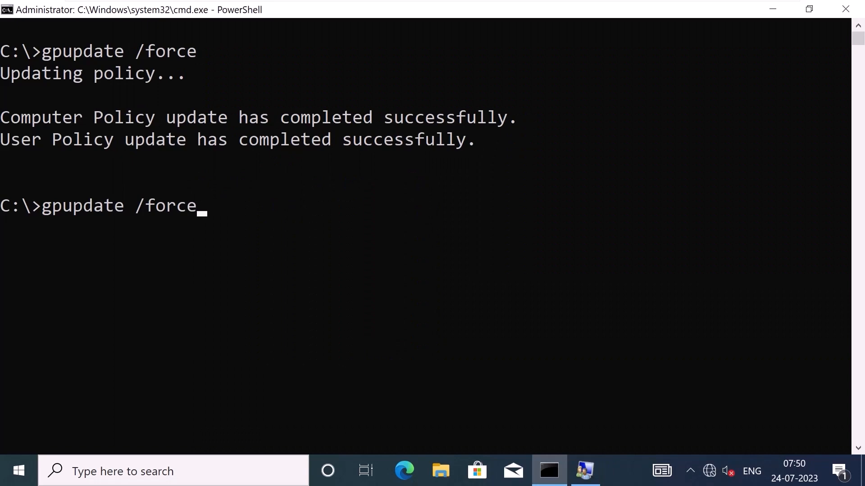
Run gpupdate /force at the C:\> prompt until computer and user policies update successfully.
key(Return)
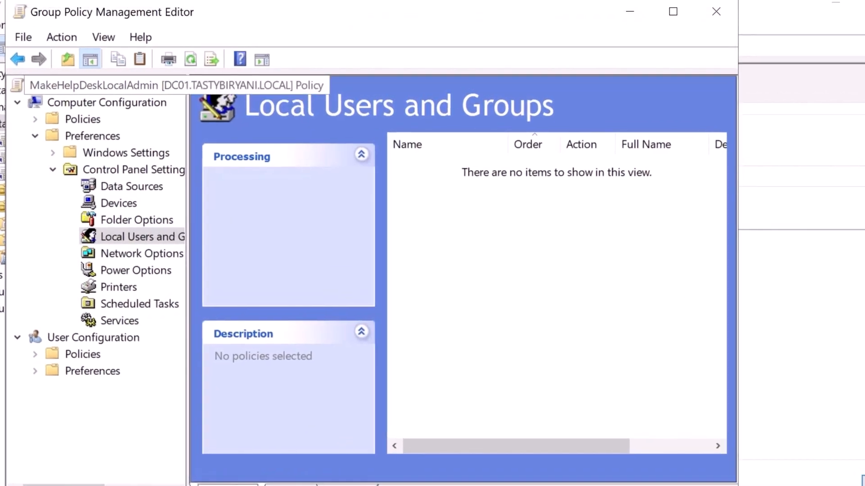
Under Policies > Windows Settings > Security Settings, add Administrators as a Restricted Groups entry.
click(36, 136)
click(107, 103)
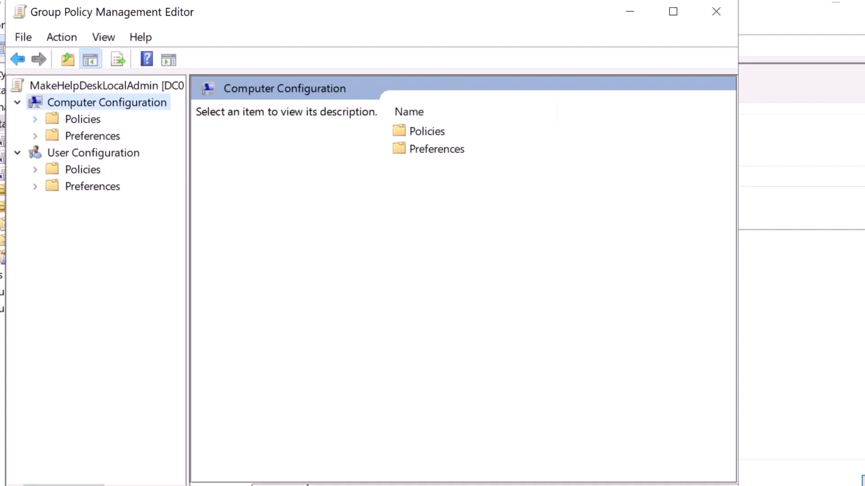
click(35, 118)
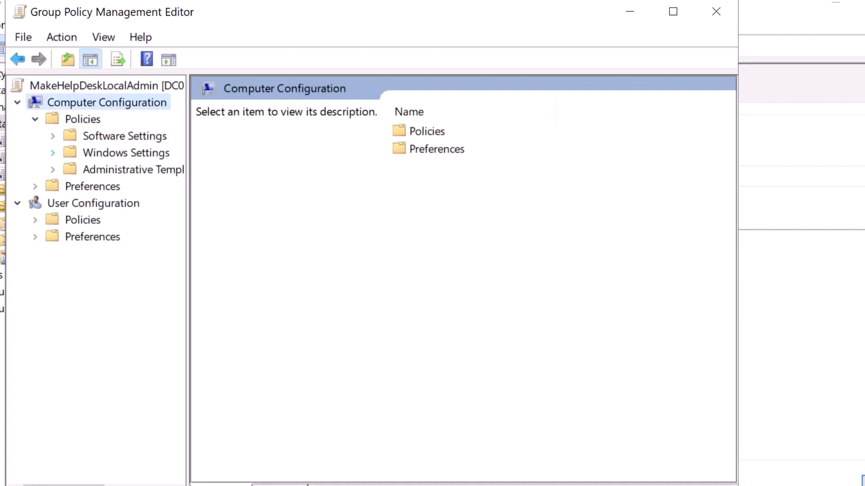
click(53, 153)
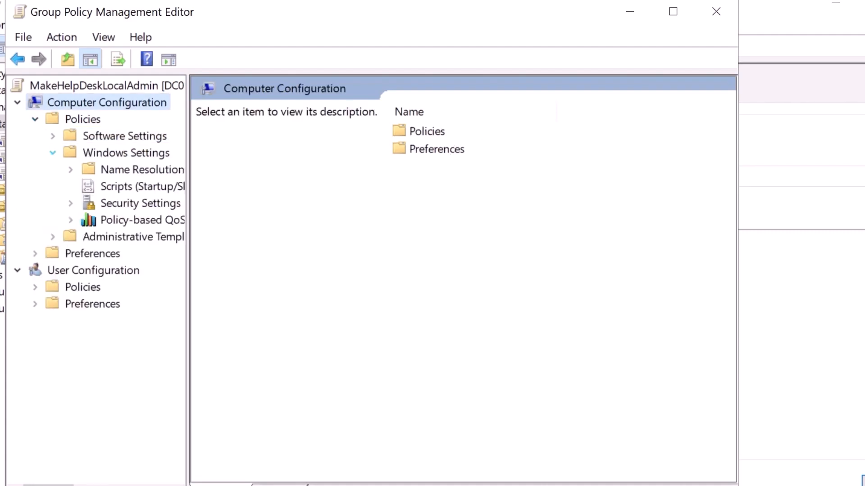
click(71, 203)
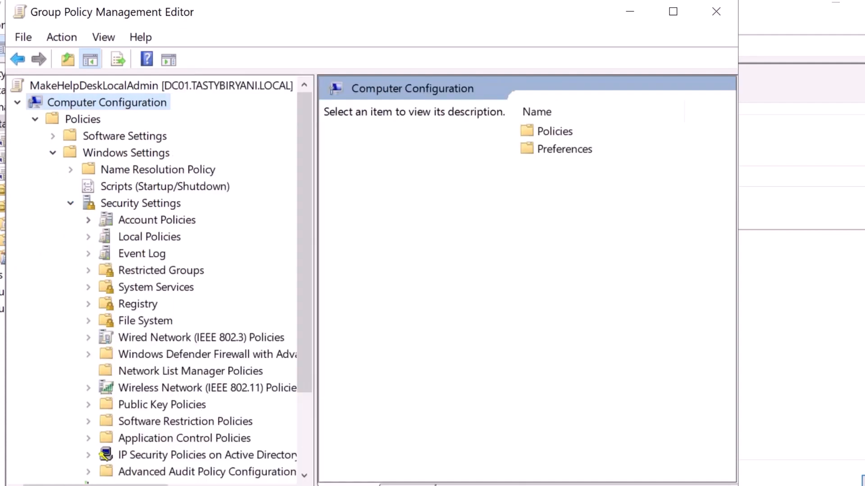
click(161, 271)
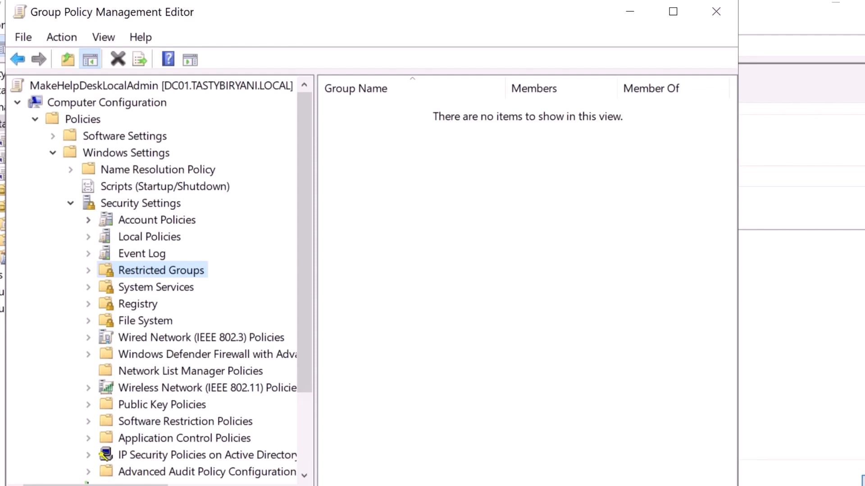
right_click(204, 271)
click(265, 304)
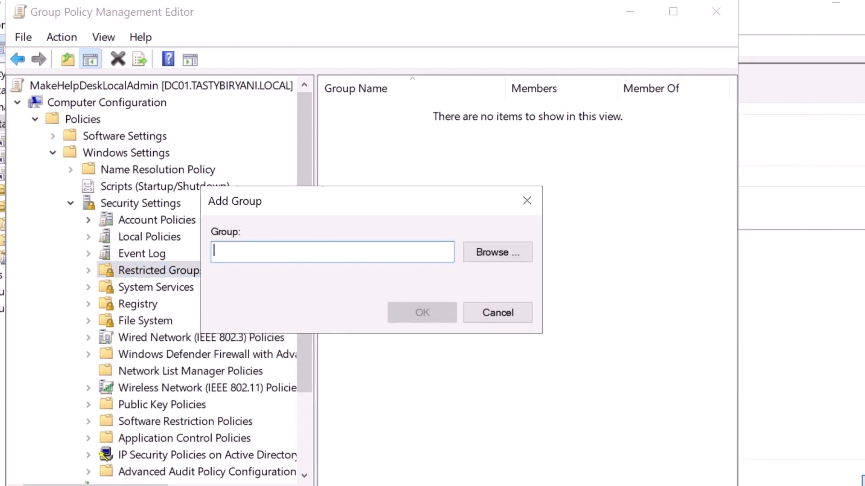
text(Administrators)
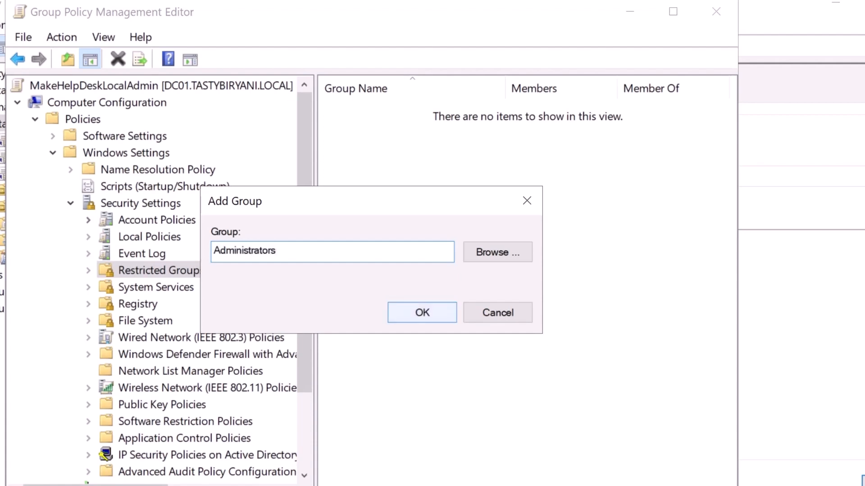
key(Return)
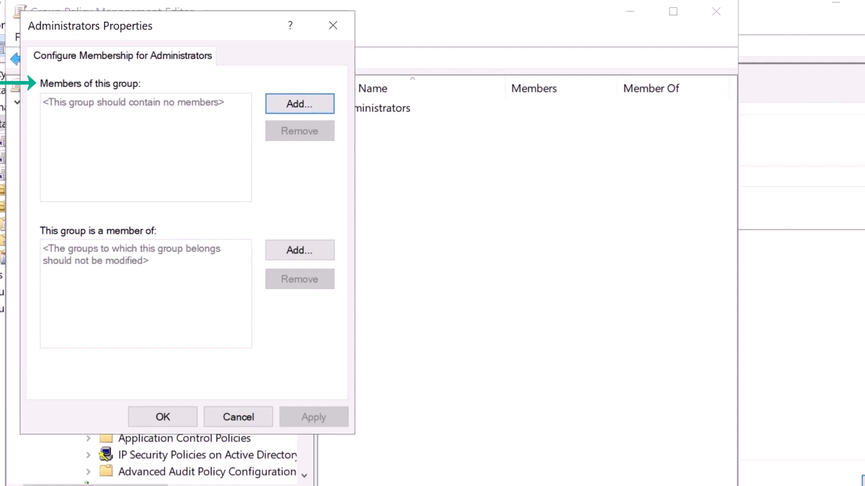
Make TASTYBIRYANI\HelpDesk the member of the restricted Administrators group and close the editor.
key(Return)
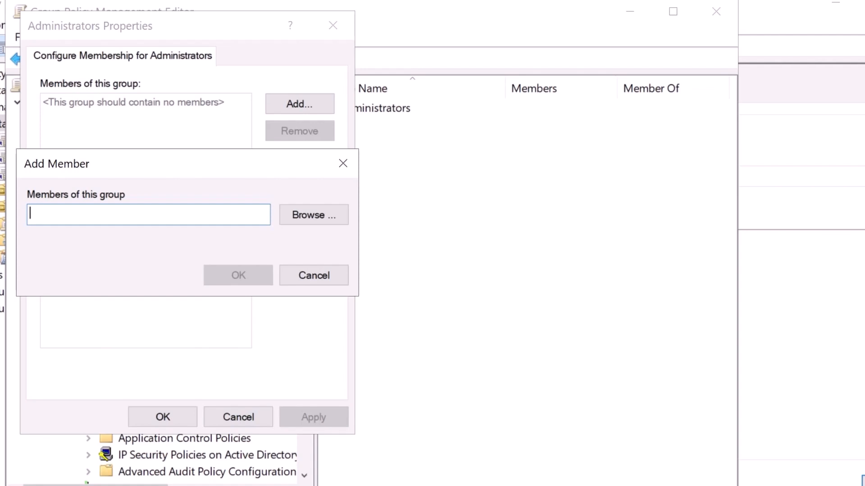
text(TASTYBIRYANI)
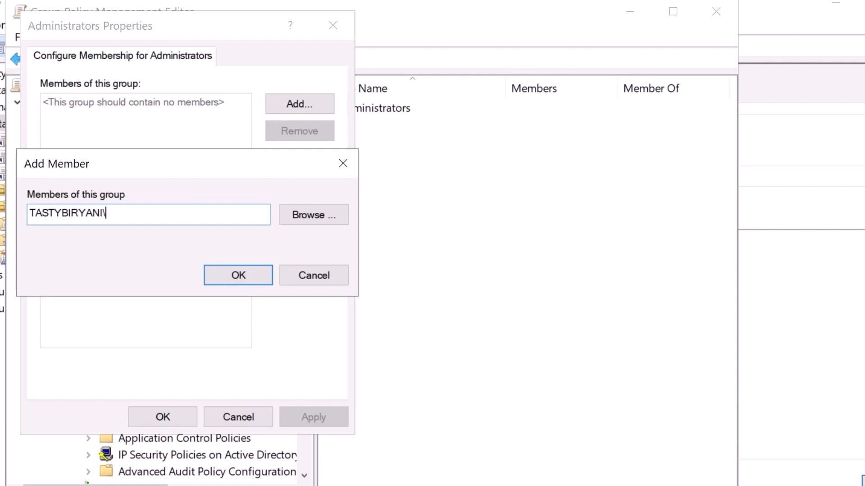
text(\HelpDesk)
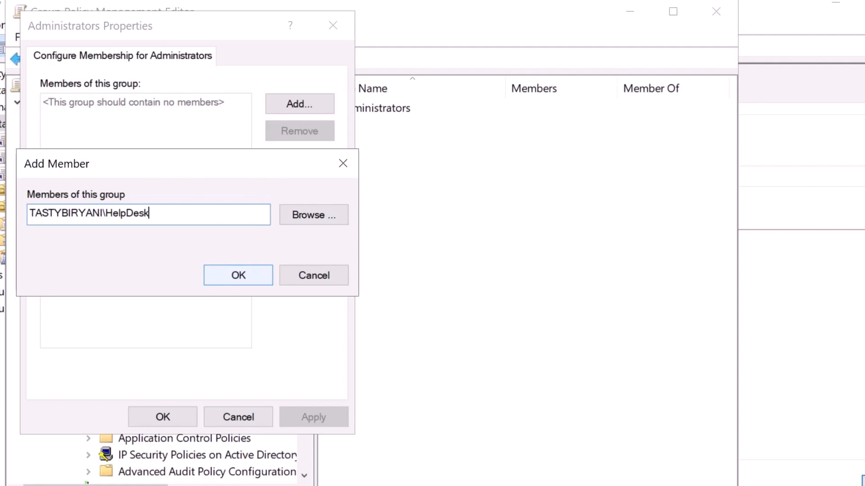
key(Return)
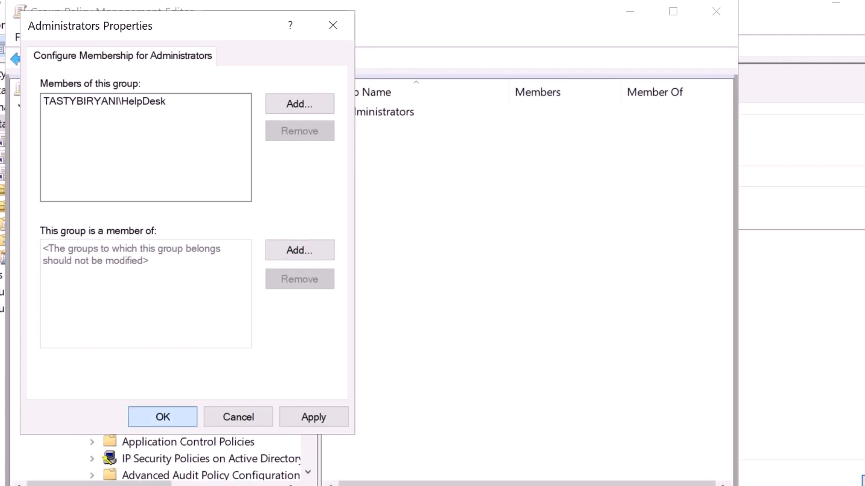
click(162, 417)
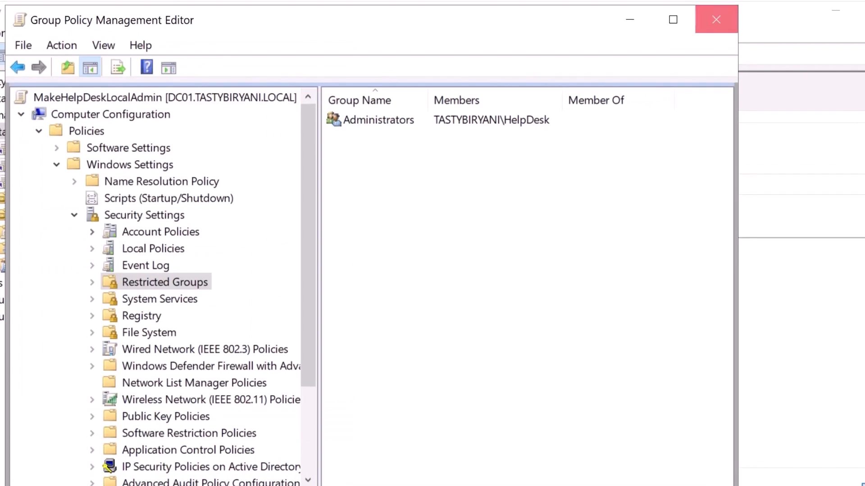
click(717, 20)
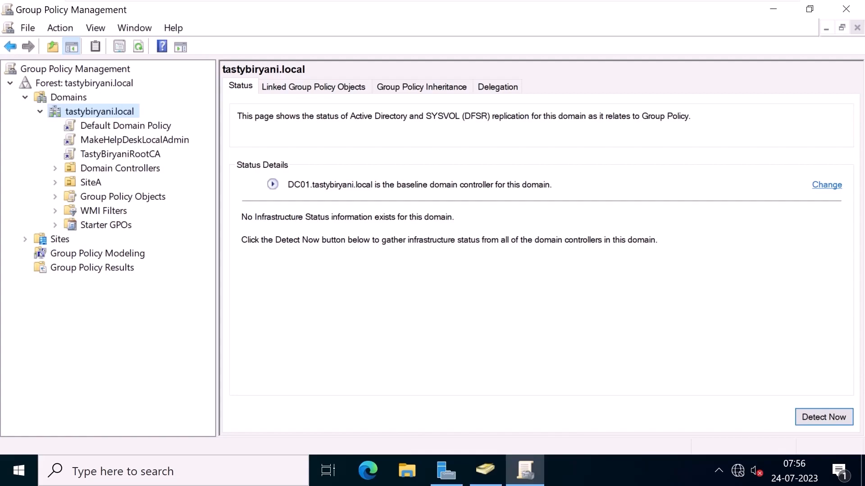
On WorkStation01, rerun the recalled gpupdate /force command.
click(585, 13)
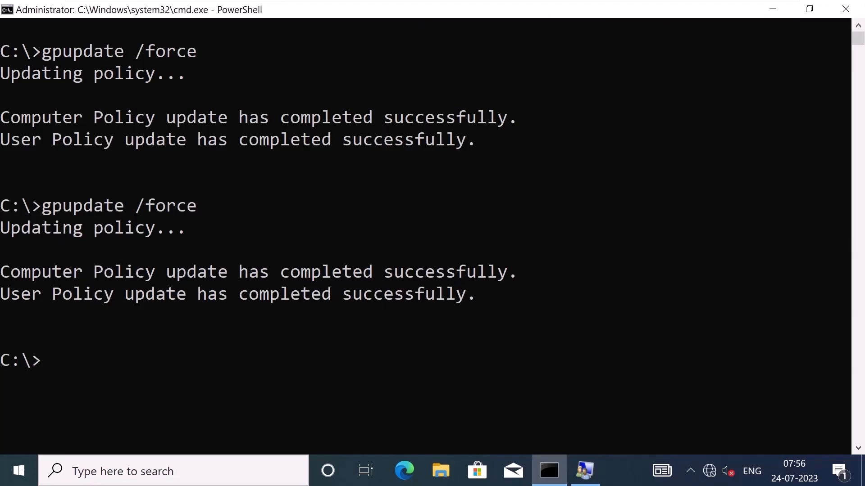
key(Up)
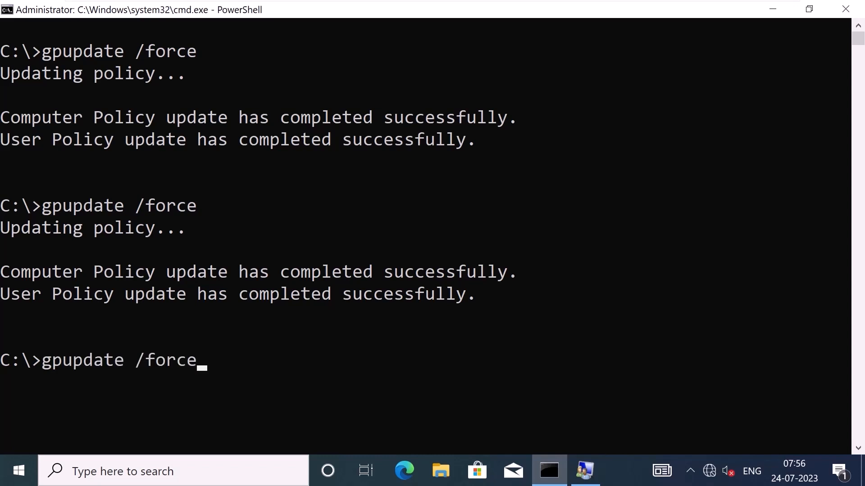
key(Return)
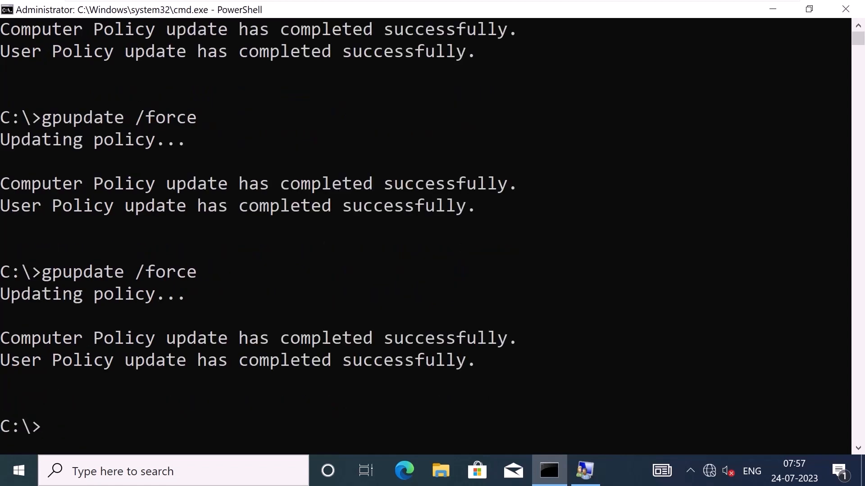
Refresh the local groups in lusrmgr and open Administrators to inspect its members.
click(585, 471)
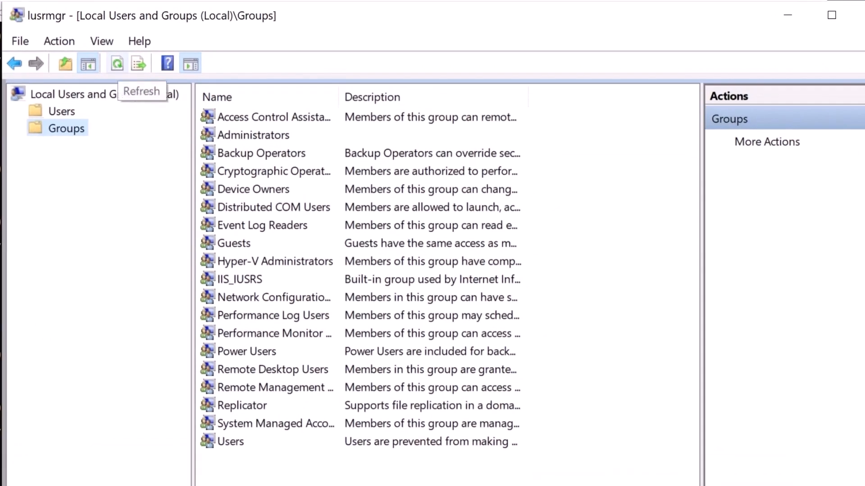
click(117, 64)
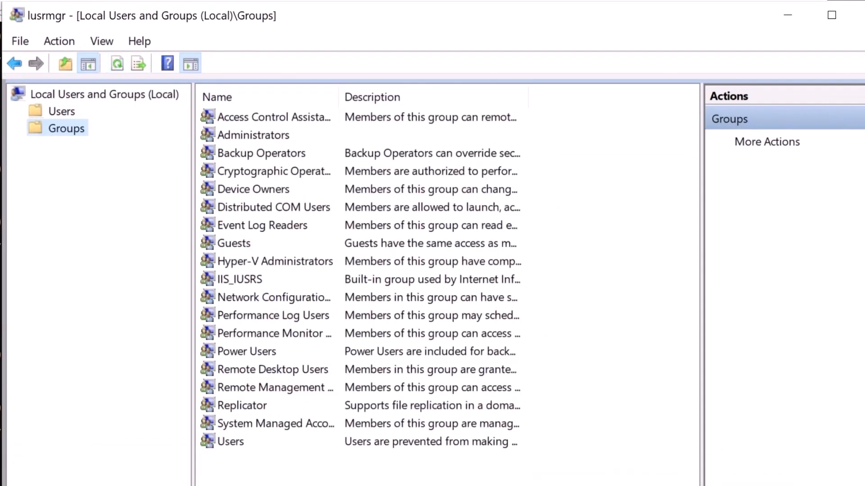
double_click(254, 136)
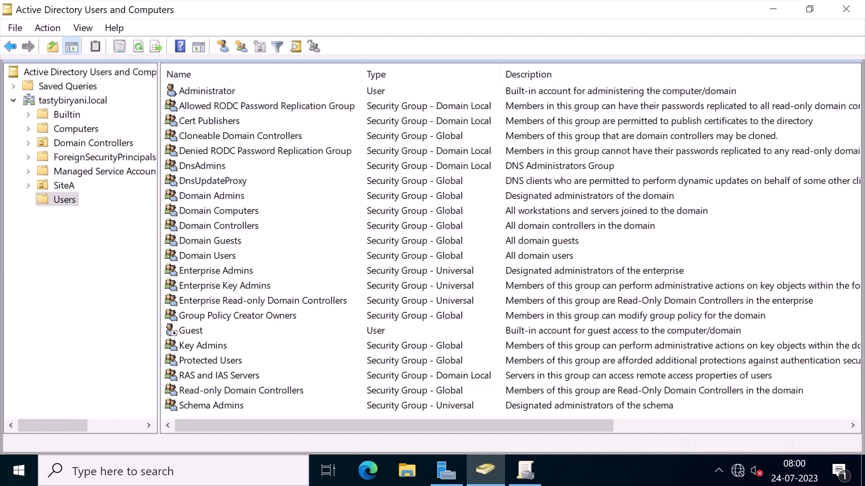
click(211, 196)
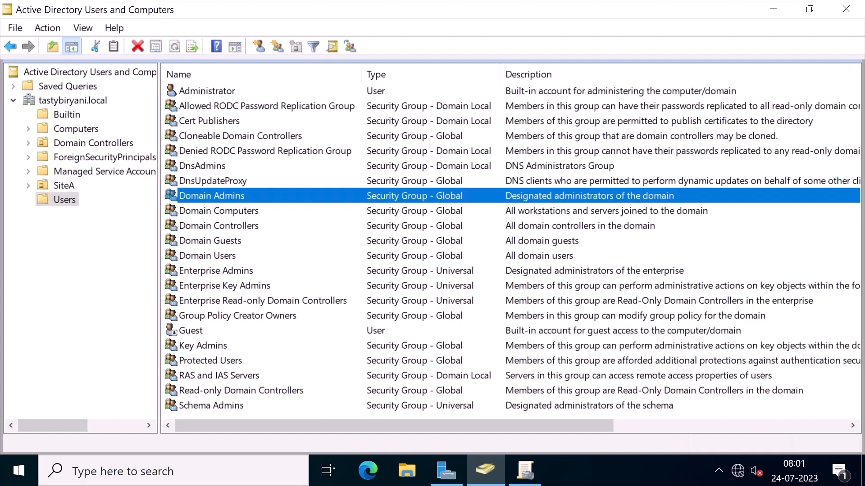
click(207, 256)
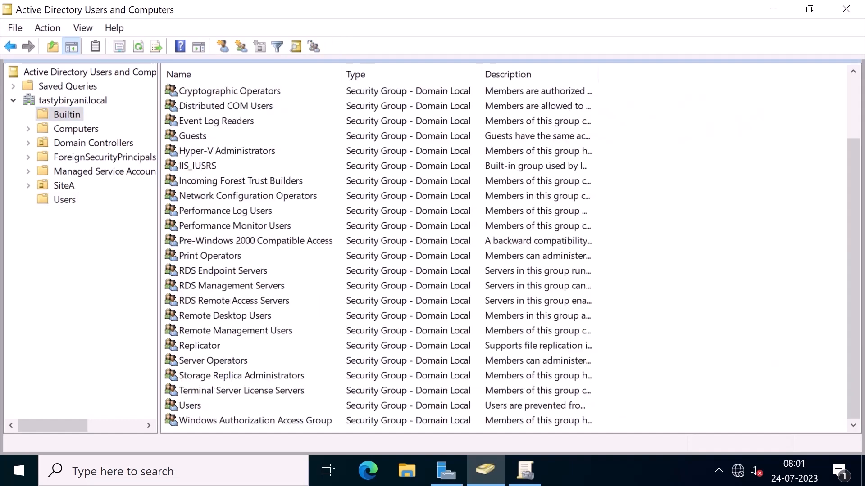
click(213, 361)
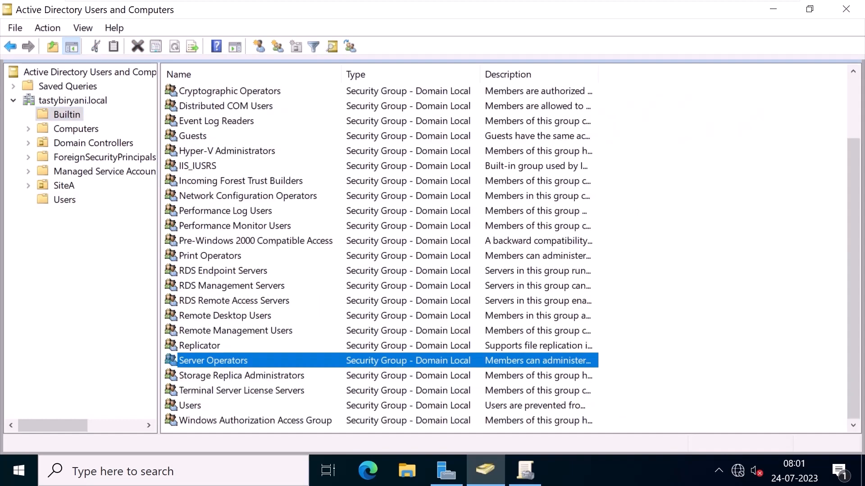